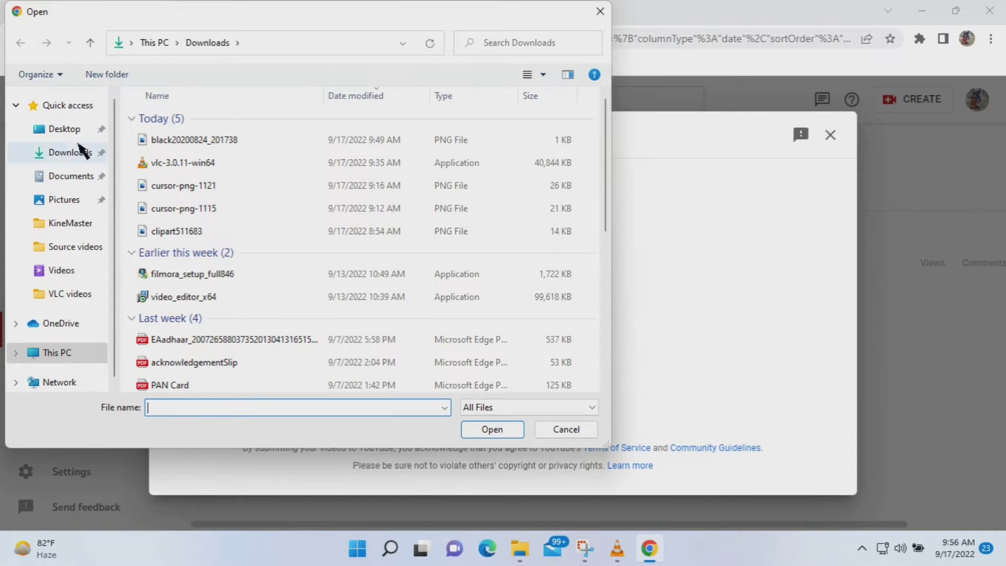
Upload the video km_upload videos_1080p_30f_20220914_121824 from the Source videos > Uploaded videos folder on drive D.
{"action": "scroll", "coordinate": [79, 262], "scroll_direction": "down", "scroll_amount": 1}
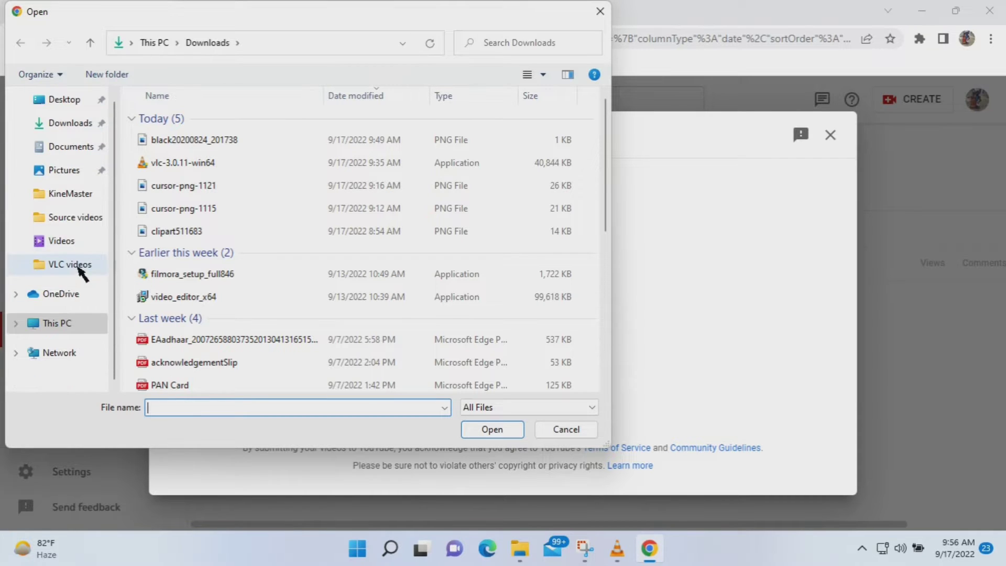
{"action": "left_click", "coordinate": [72, 324]}
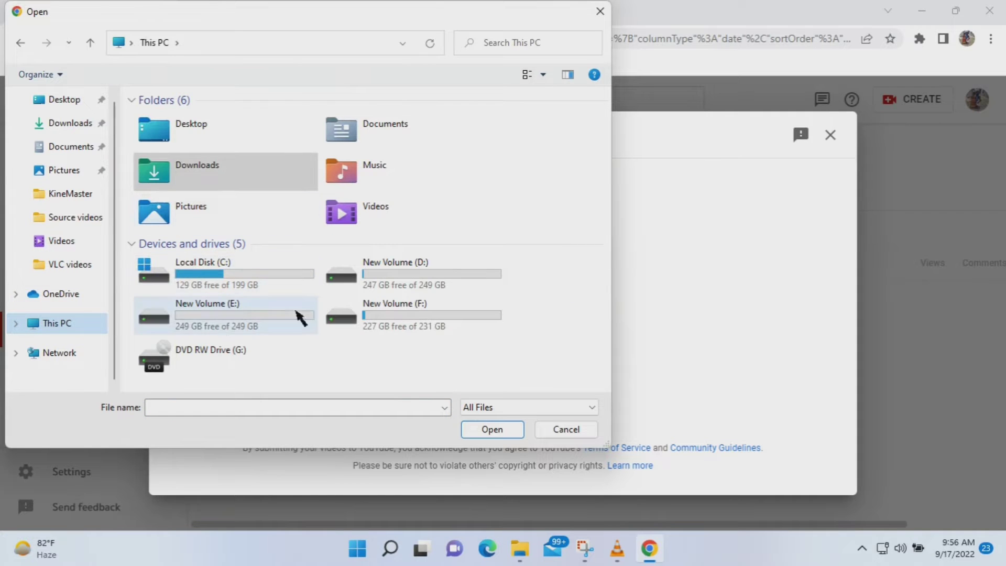
{"action": "double_click", "coordinate": [423, 277]}
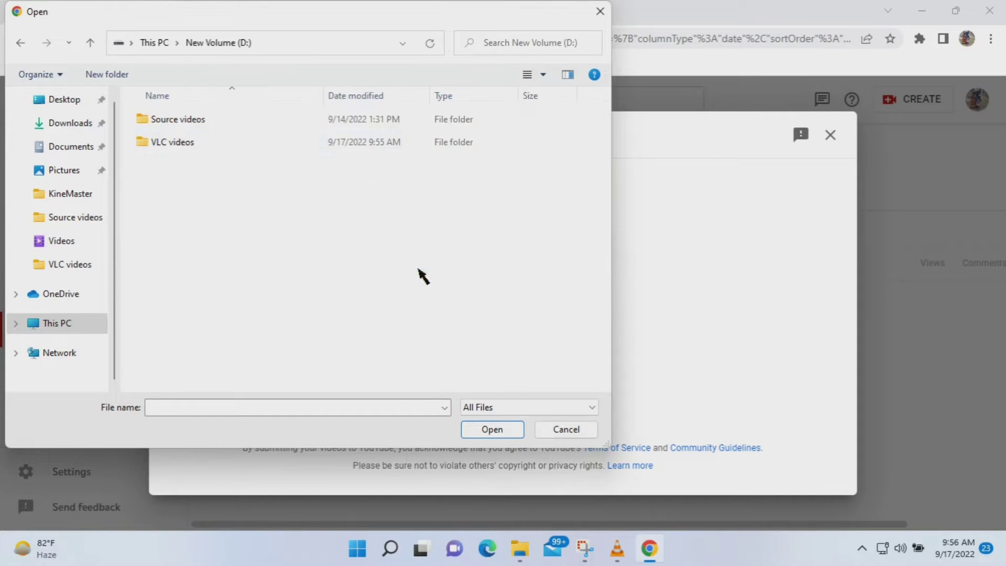
{"action": "double_click", "coordinate": [181, 121]}
{"action": "double_click", "coordinate": [185, 126]}
{"action": "left_click", "coordinate": [198, 122]}
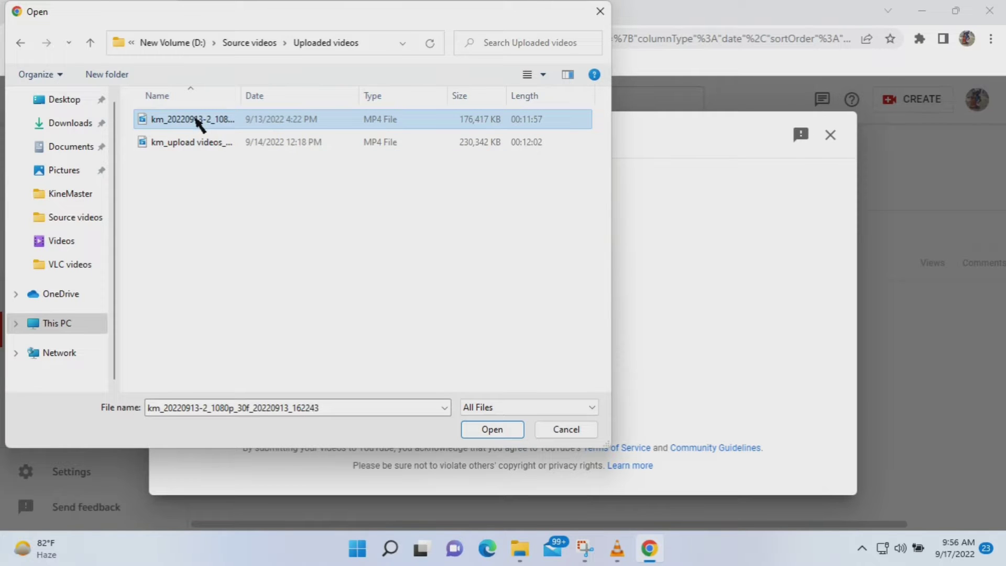
{"action": "left_click", "coordinate": [198, 145]}
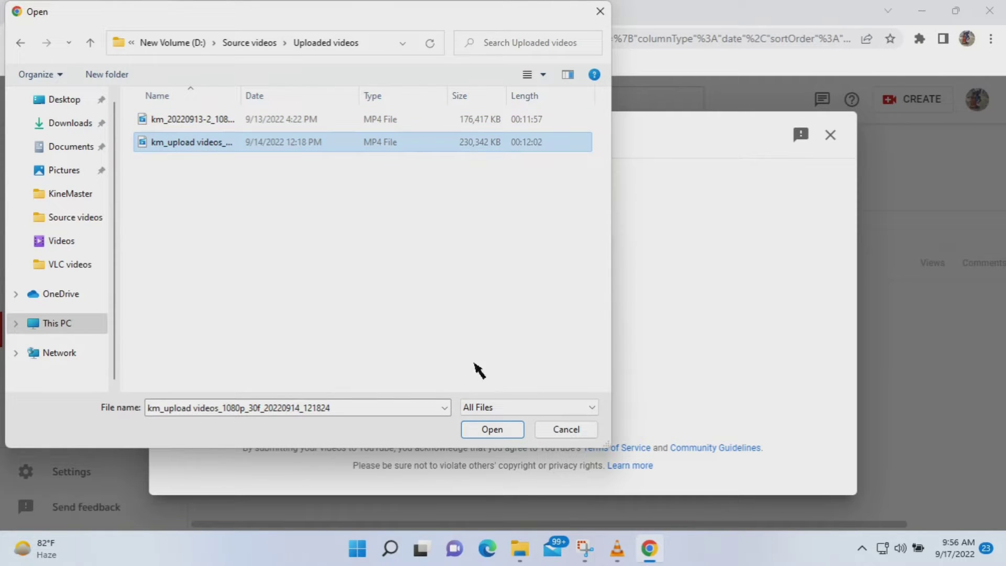
{"action": "left_click", "coordinate": [220, 122]}
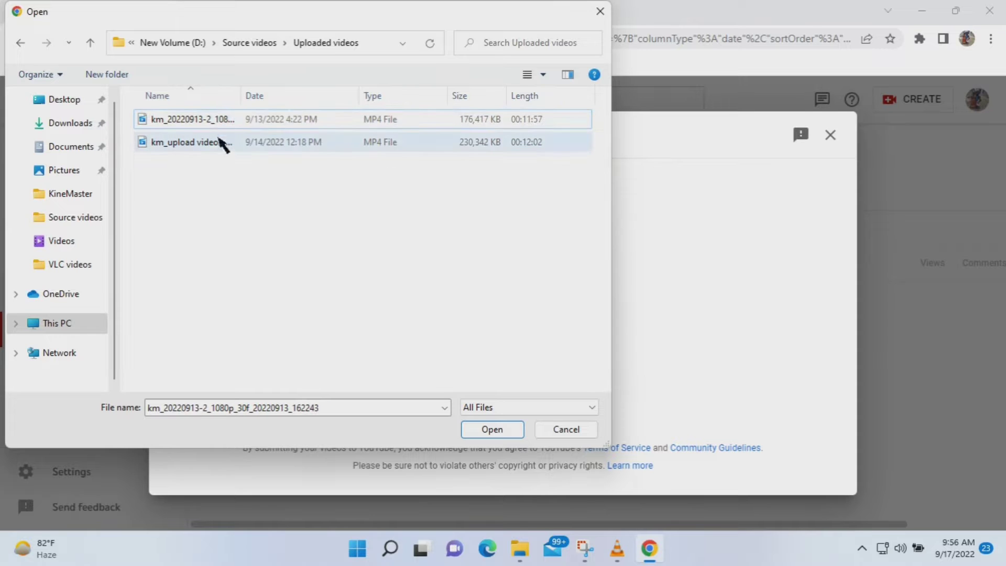
{"action": "left_click", "coordinate": [219, 142]}
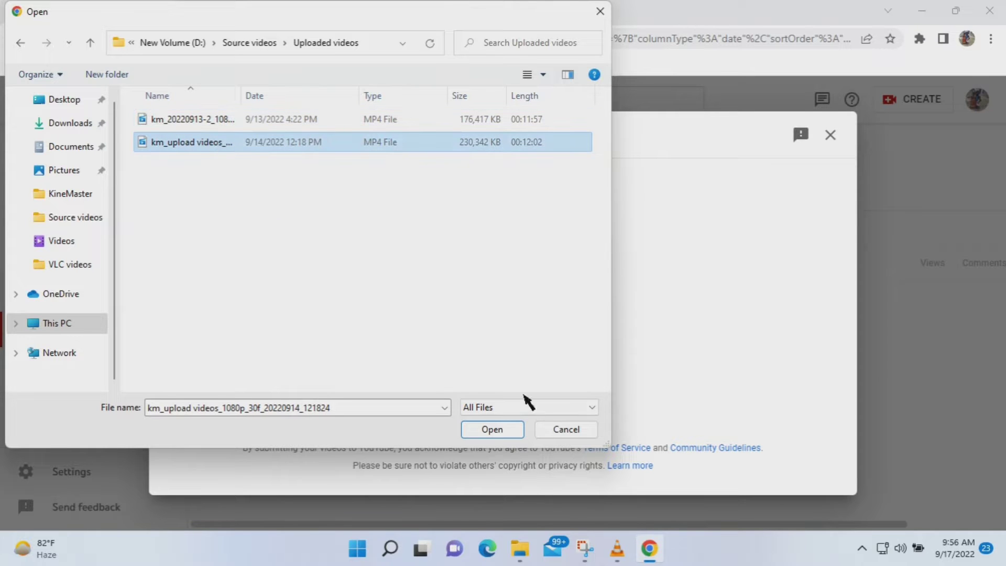
{"action": "left_click", "coordinate": [493, 430]}
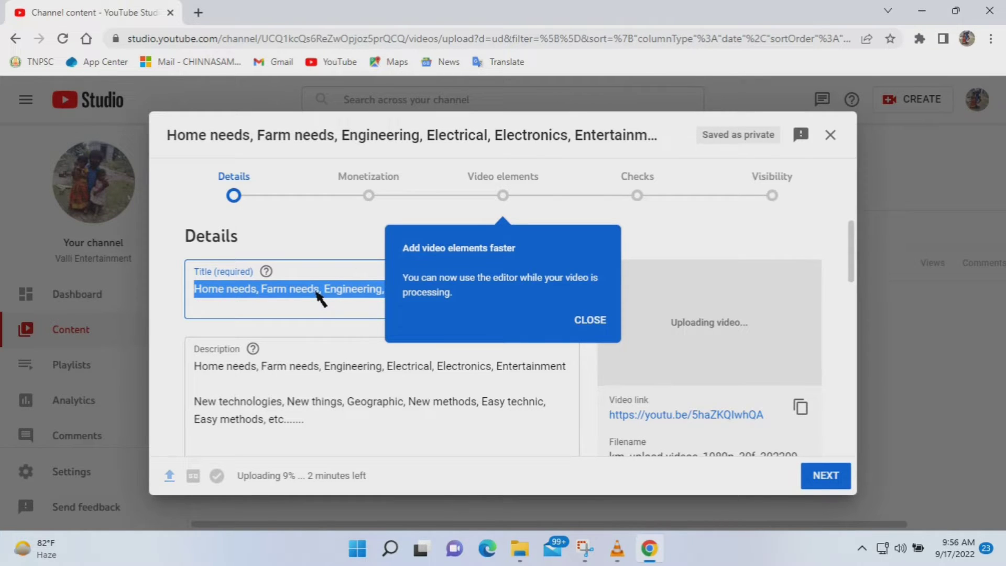
Dismiss the tips about adding video elements faster and reusing details.
{"action": "left_click", "coordinate": [166, 281]}
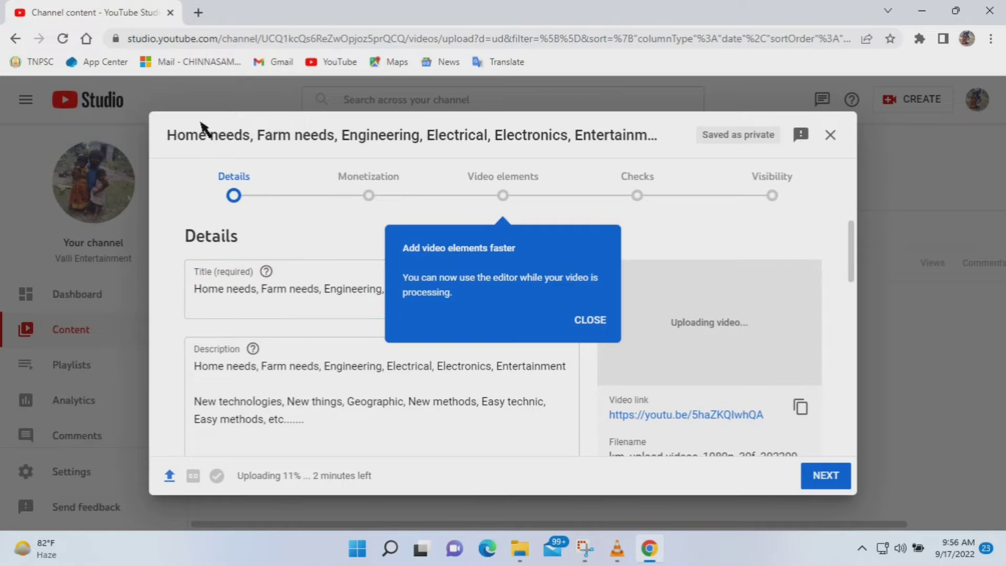
{"action": "left_click", "coordinate": [602, 320]}
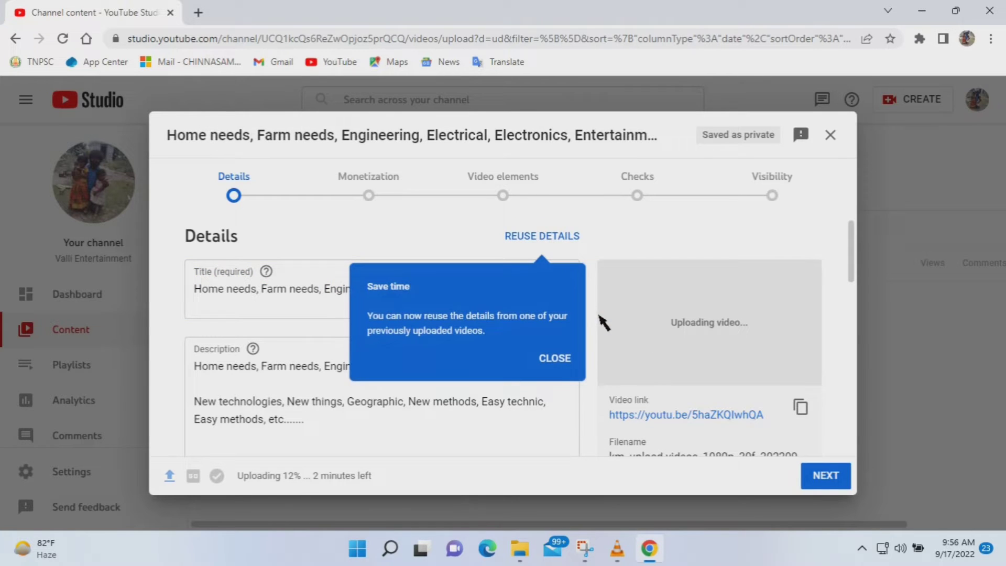
{"action": "left_click", "coordinate": [555, 359]}
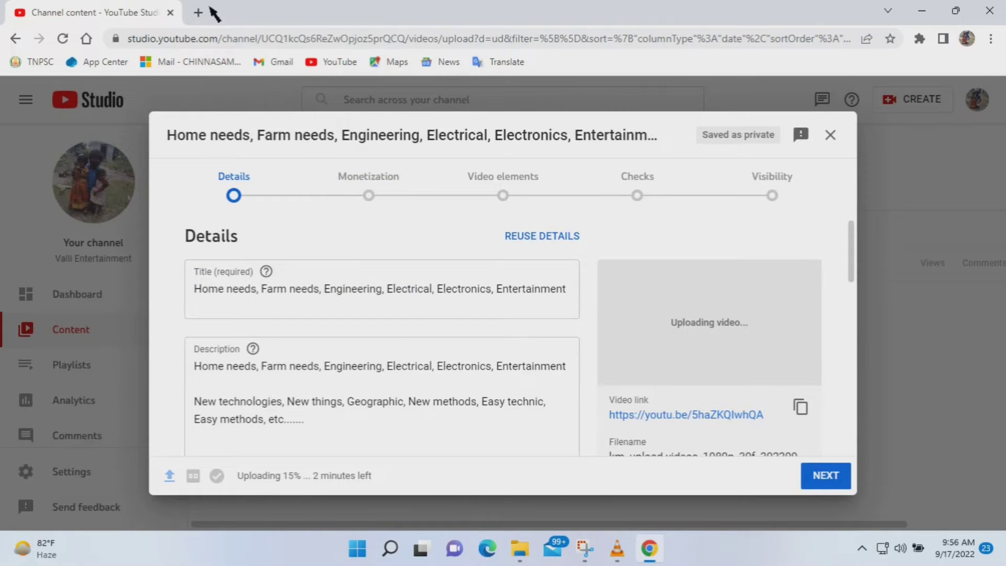
Replace the video title with "How to upload videos in YouTube in 2022".
{"action": "left_click", "coordinate": [330, 287]}
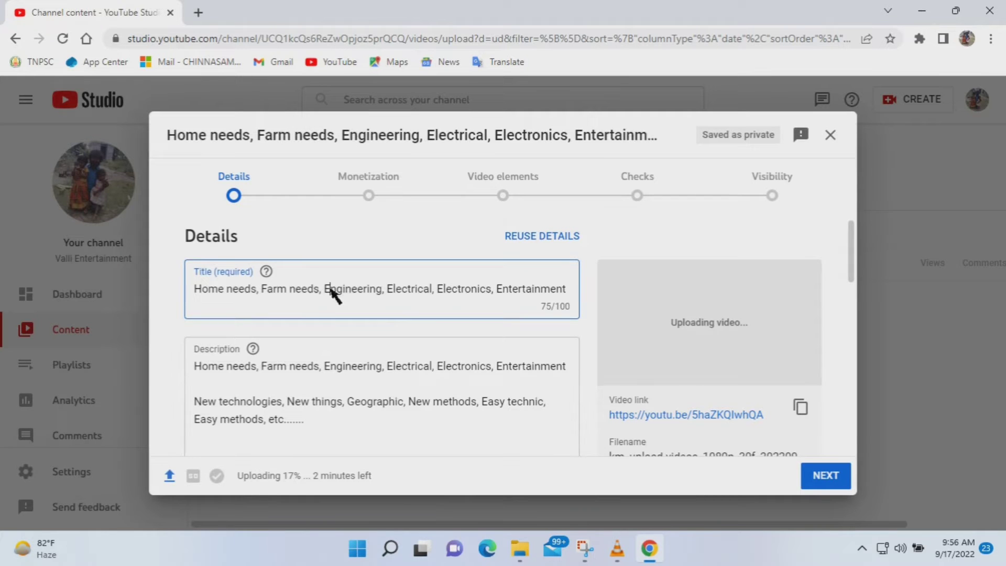
{"action": "key", "text": "ctrl+a"}
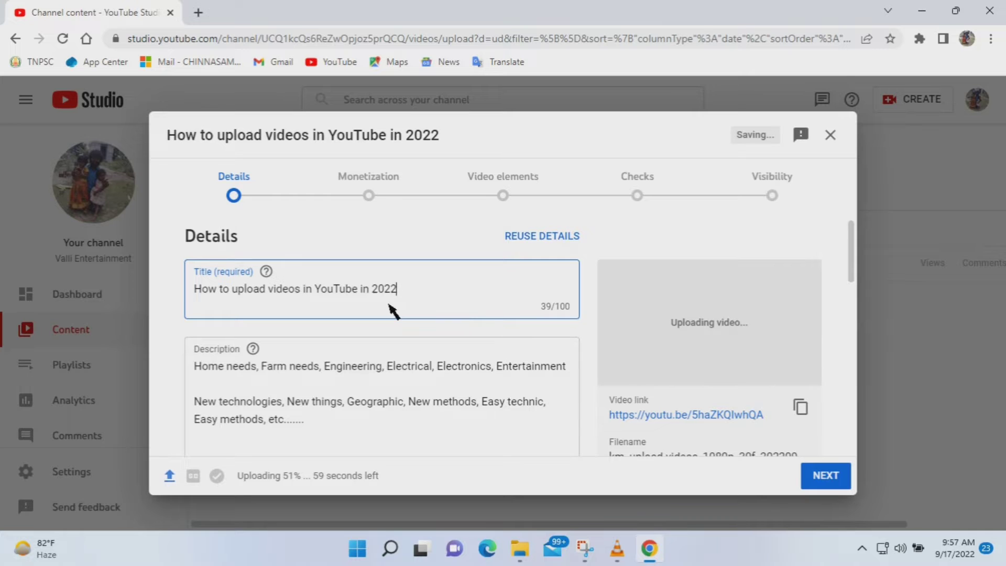
{"action": "scroll", "coordinate": [393, 313], "scroll_direction": "down", "scroll_amount": 3}
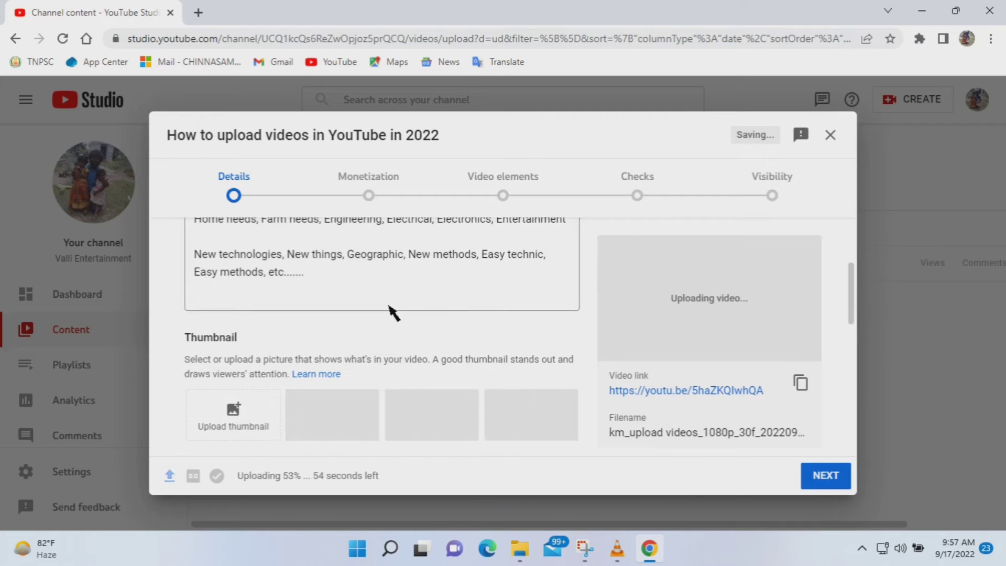
{"action": "scroll", "coordinate": [393, 313], "scroll_direction": "up", "scroll_amount": 3}
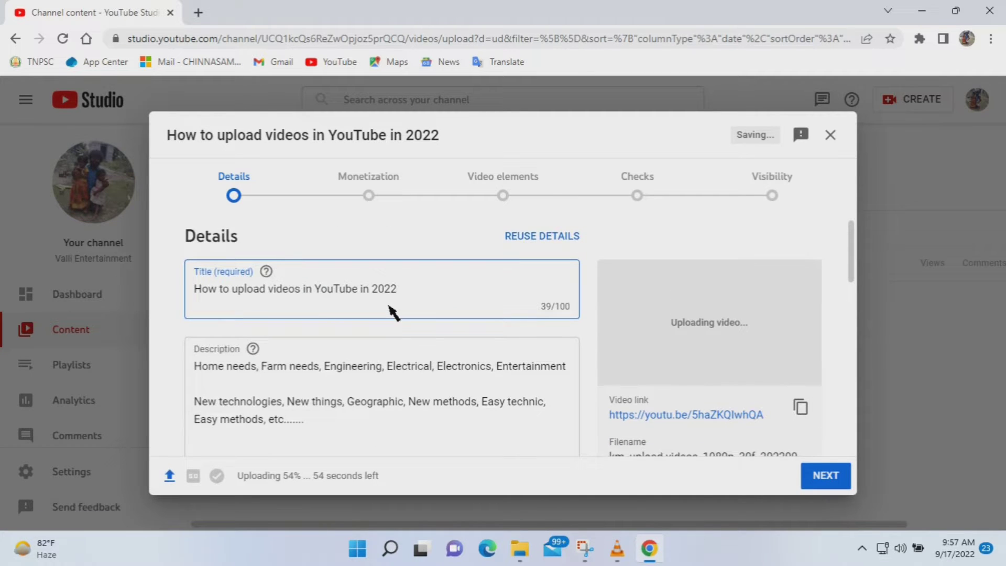
Replace the default description with "to ctreate is video to uload videos in youtube".
{"action": "scroll", "coordinate": [389, 307], "scroll_direction": "down", "scroll_amount": 2}
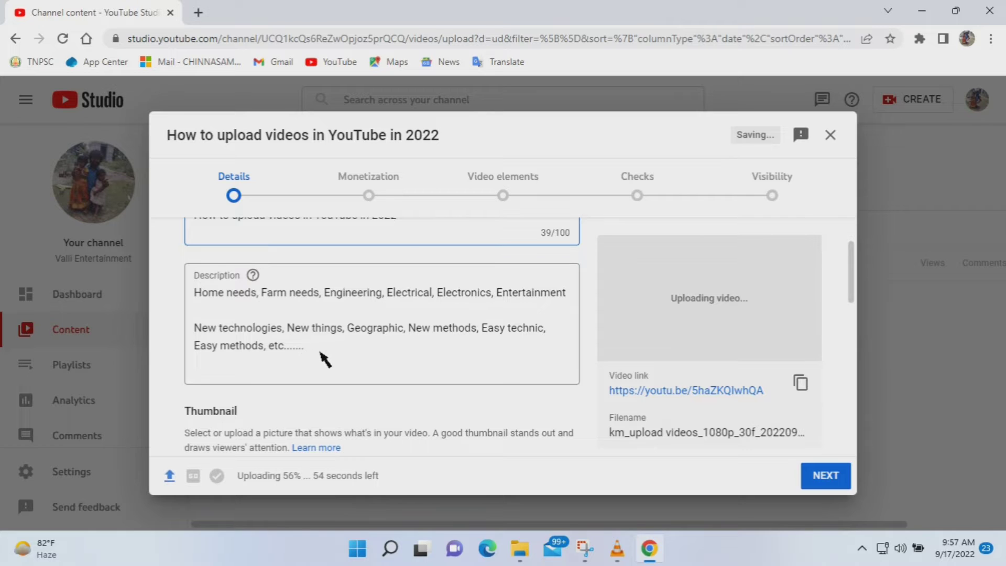
{"action": "left_click_drag", "start_coordinate": [325, 359], "coordinate": [193, 293]}
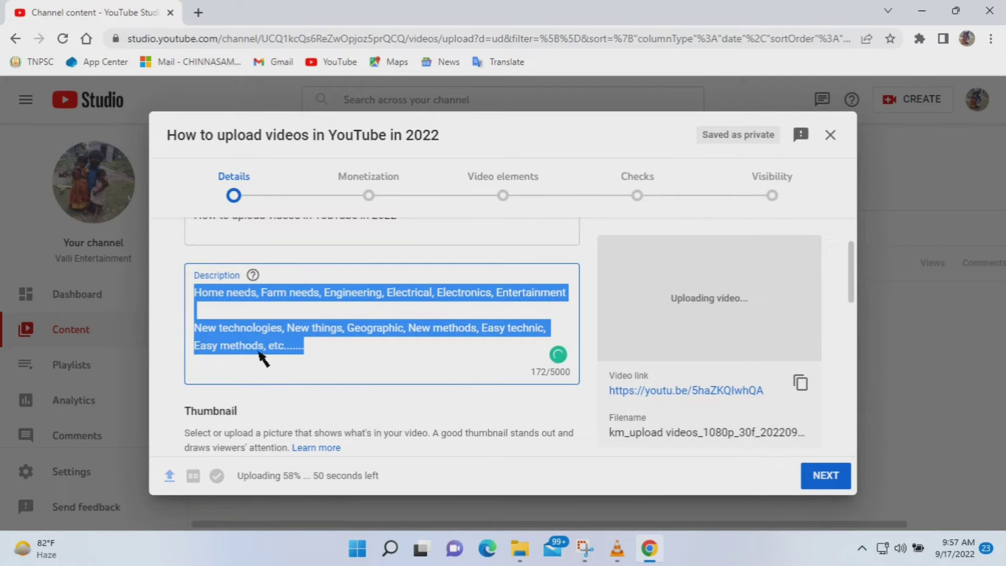
{"action": "type", "text": "to ctreate is video to uload videos in yo"}
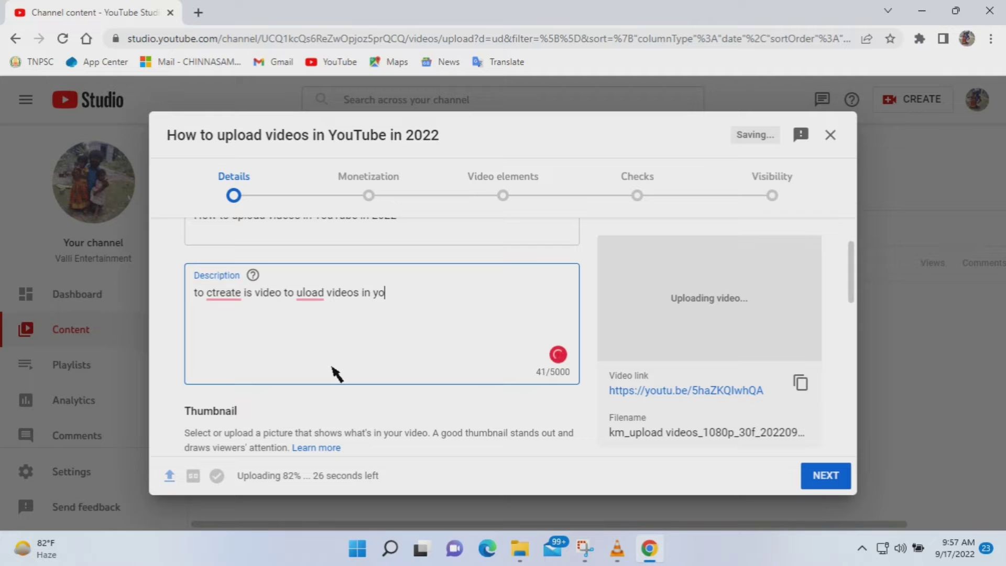
{"action": "type", "text": "utube"}
Correct the description's misspelled words to "upload" and "create", and end the sentence with a period.
{"action": "left_click", "coordinate": [307, 291]}
{"action": "right_click", "coordinate": [310, 292]}
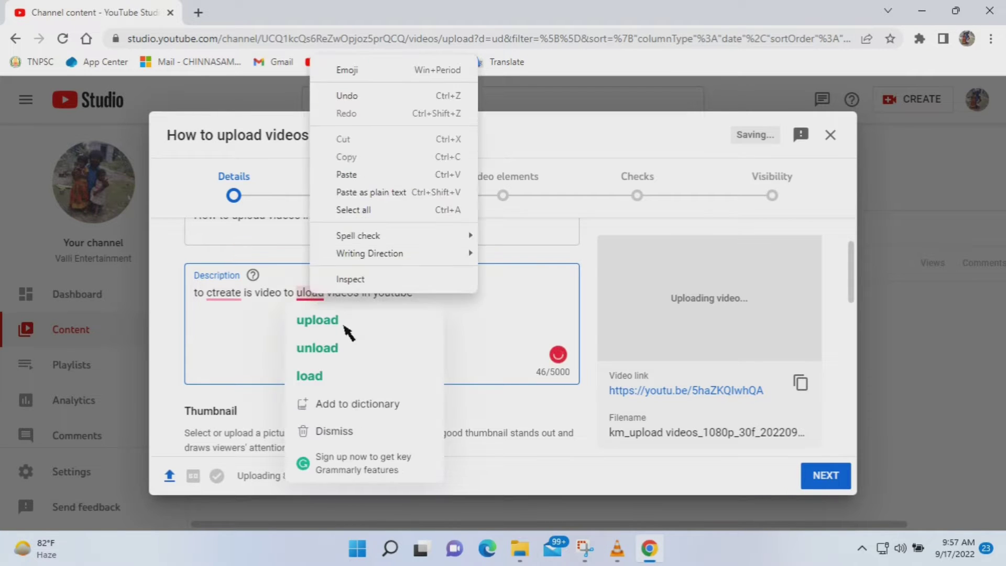
{"action": "left_click", "coordinate": [220, 288]}
{"action": "right_click", "coordinate": [217, 292]}
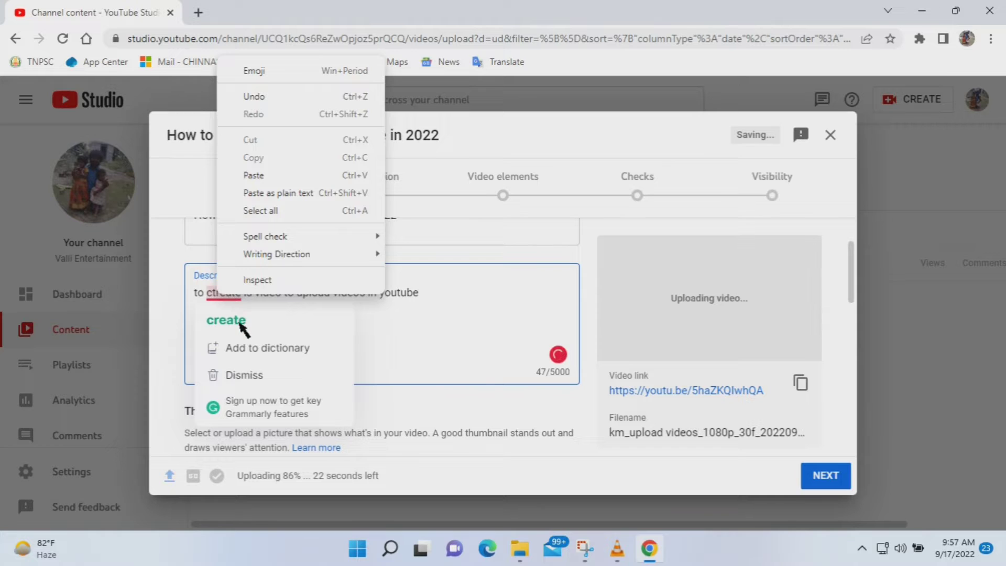
{"action": "left_click", "coordinate": [241, 327]}
{"action": "left_click", "coordinate": [241, 325]}
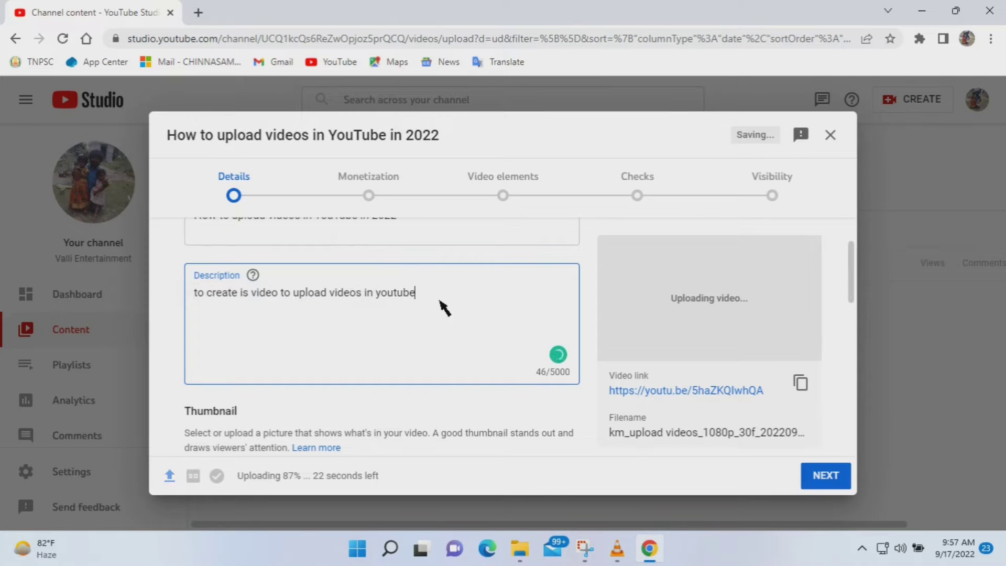
{"action": "type", "text": "."}
{"action": "scroll", "coordinate": [433, 314], "scroll_direction": "down", "scroll_amount": 3}
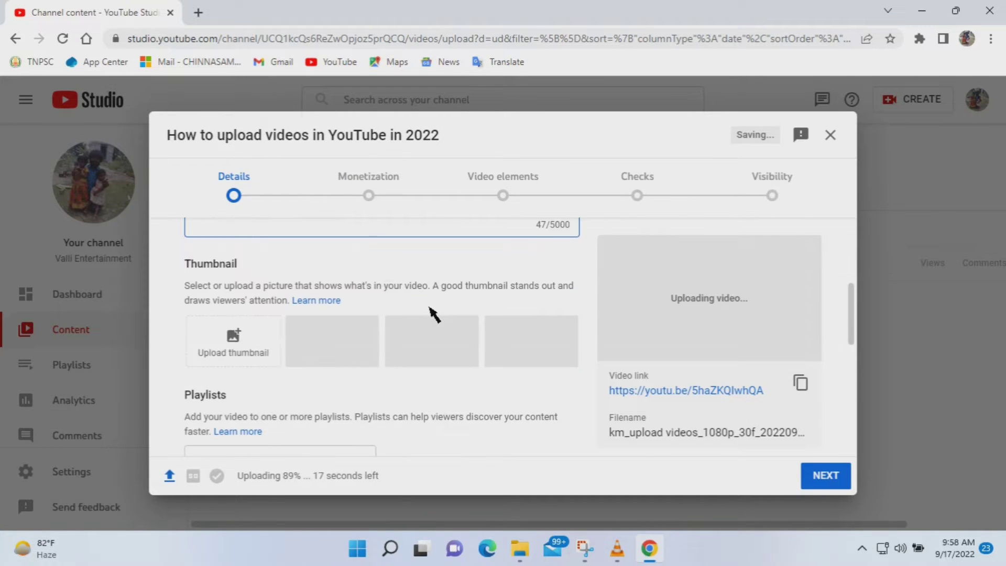
{"action": "left_click", "coordinate": [233, 335]}
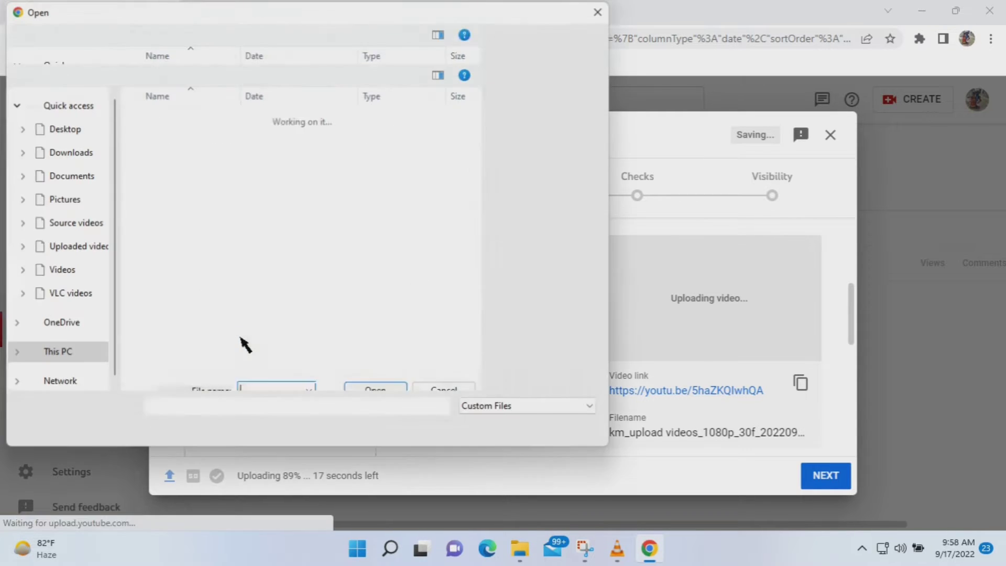
{"action": "left_click", "coordinate": [83, 128]}
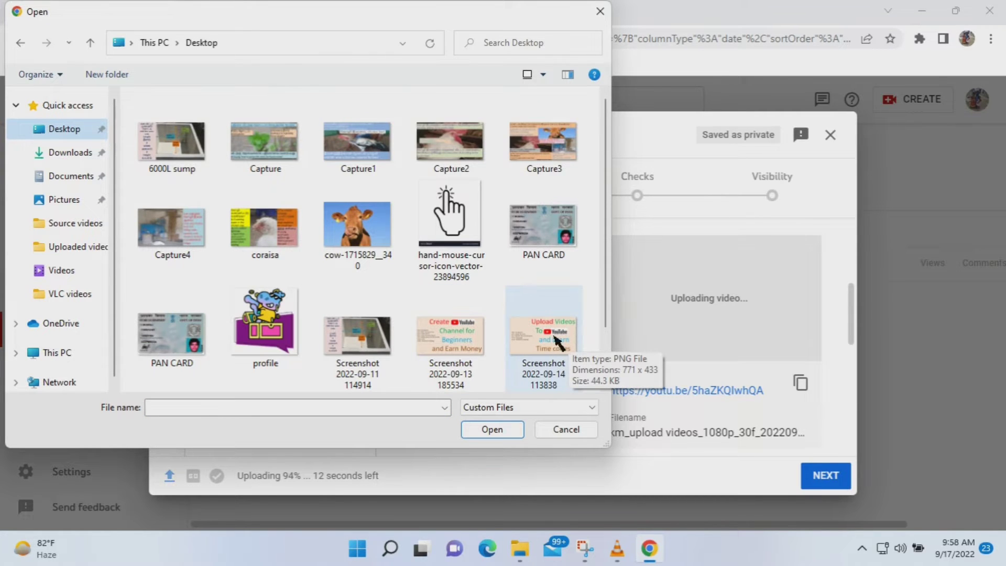
{"action": "left_click", "coordinate": [557, 357]}
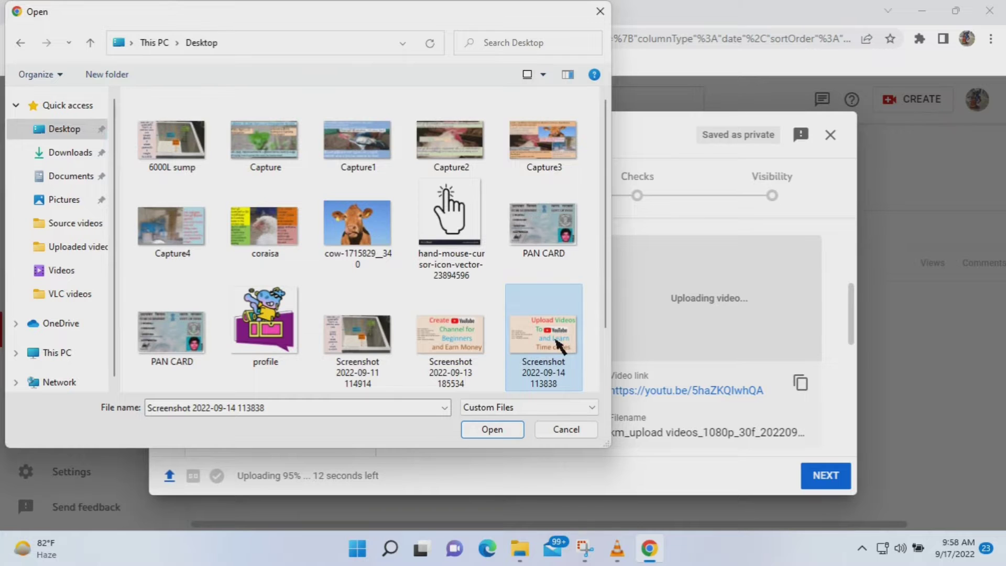
{"action": "left_click", "coordinate": [499, 429]}
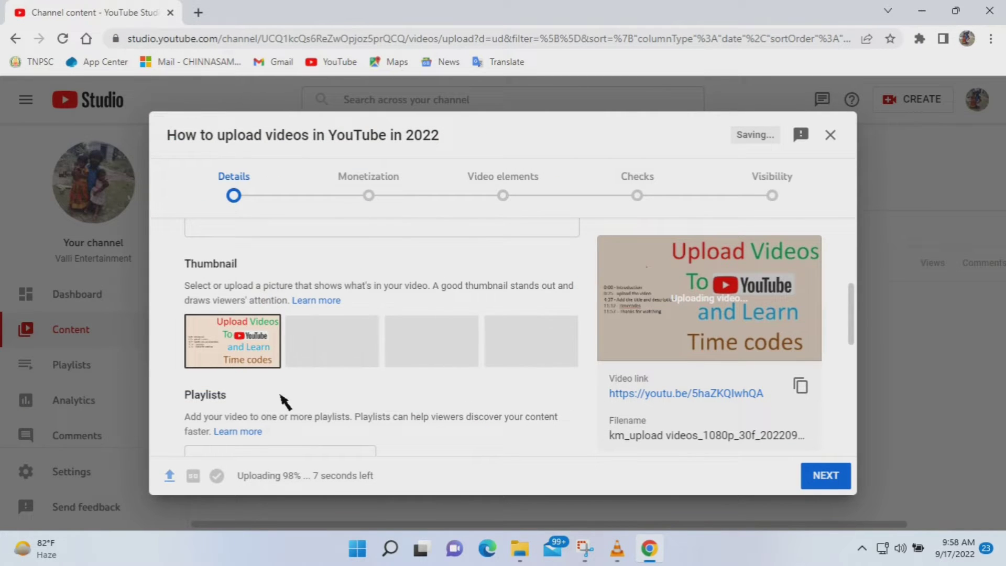
Add the video to the YouTube Basic playlist.
{"action": "scroll", "coordinate": [283, 401], "scroll_direction": "down", "scroll_amount": 2}
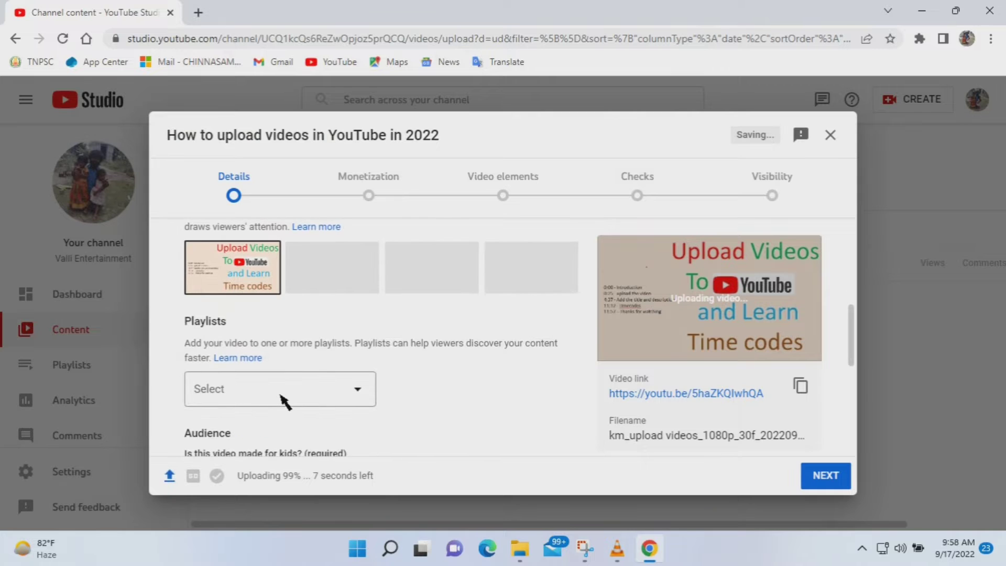
{"action": "scroll", "coordinate": [285, 400], "scroll_direction": "down", "scroll_amount": 1}
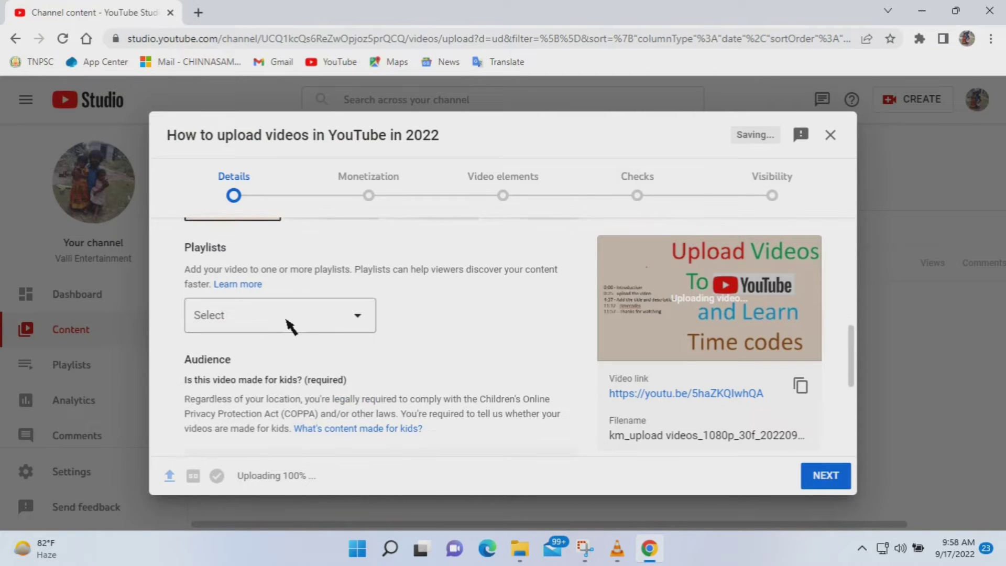
{"action": "left_click", "coordinate": [304, 327]}
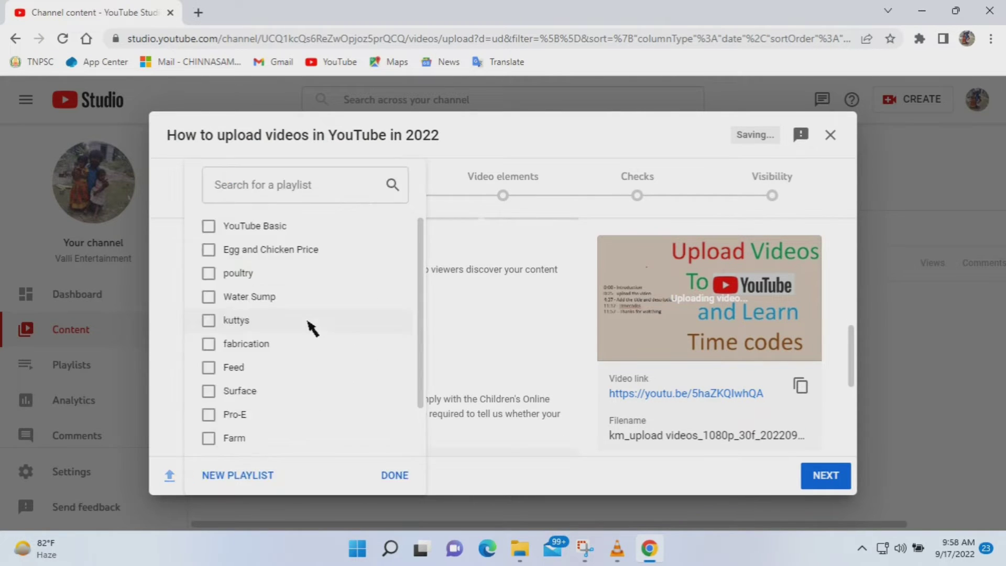
{"action": "left_click", "coordinate": [276, 226]}
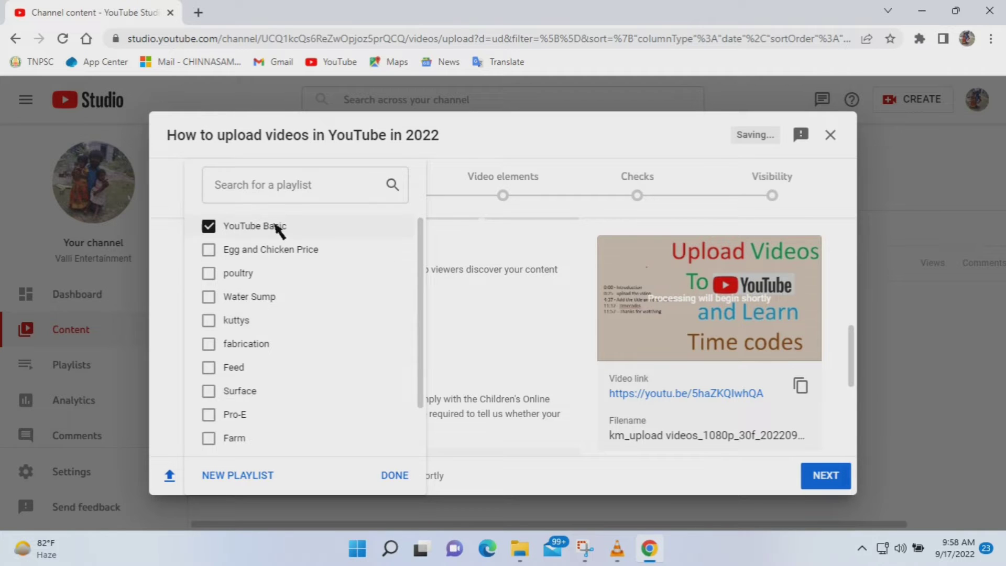
{"action": "left_click", "coordinate": [398, 475]}
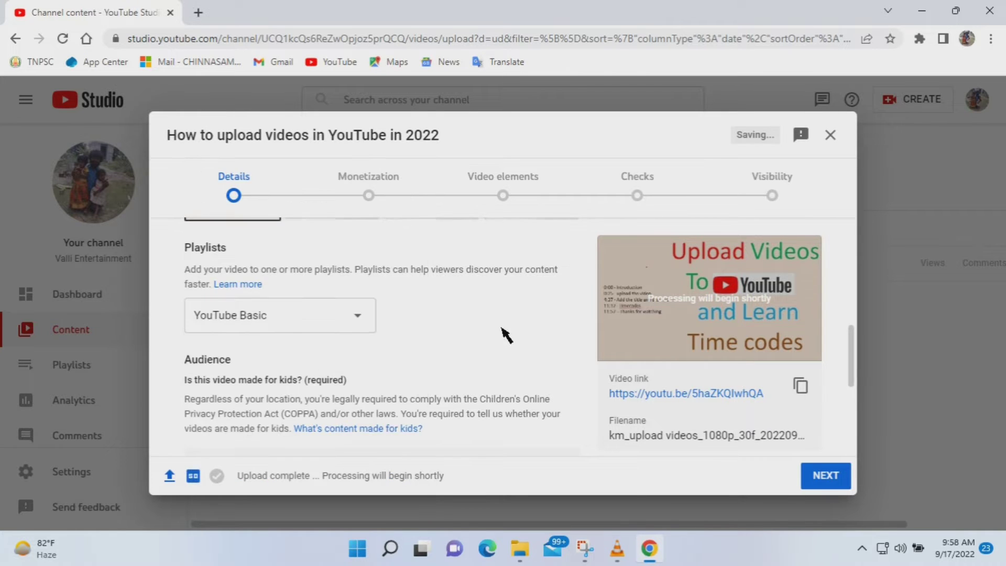
Set the audience to "No, it's not made for kids".
{"action": "scroll", "coordinate": [503, 335], "scroll_direction": "down", "scroll_amount": 3}
{"action": "scroll", "coordinate": [499, 332], "scroll_direction": "down", "scroll_amount": 1}
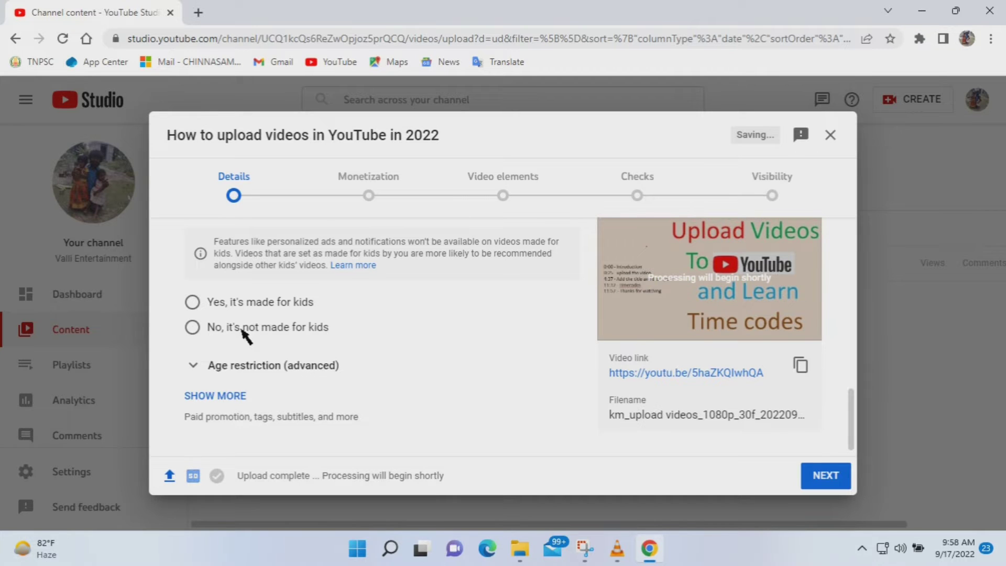
{"action": "left_click", "coordinate": [288, 327]}
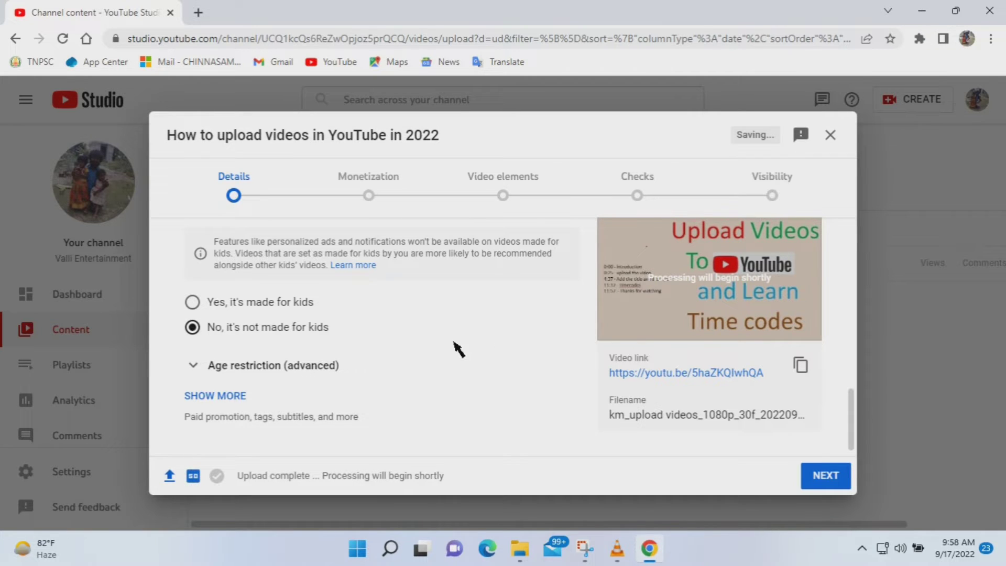
Expand the additional video details and look over the paid promotion, automatic chapters and places settings.
{"action": "left_click", "coordinate": [215, 386]}
{"action": "scroll", "coordinate": [461, 353], "scroll_direction": "down", "scroll_amount": 4}
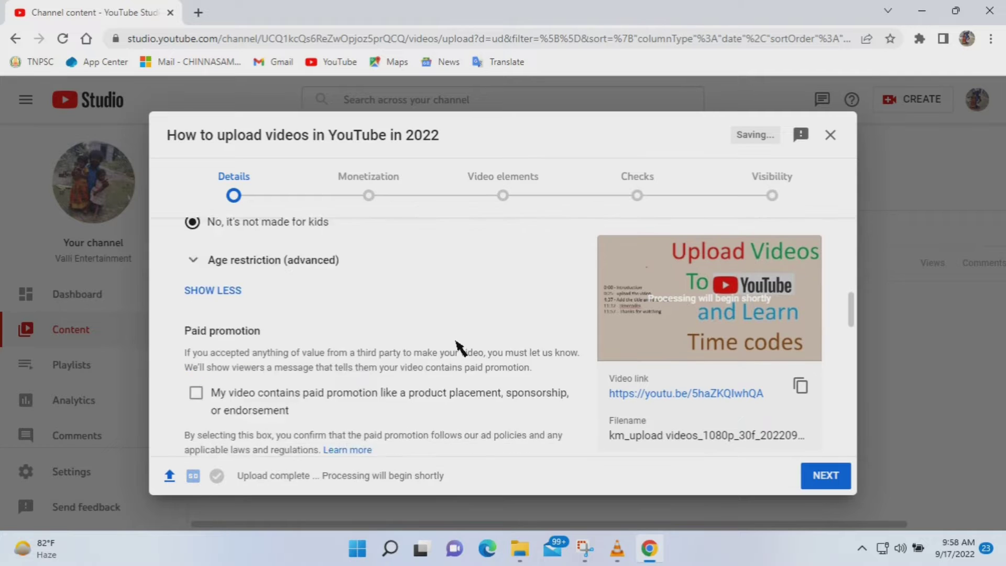
{"action": "scroll", "coordinate": [289, 344], "scroll_direction": "down", "scroll_amount": 2}
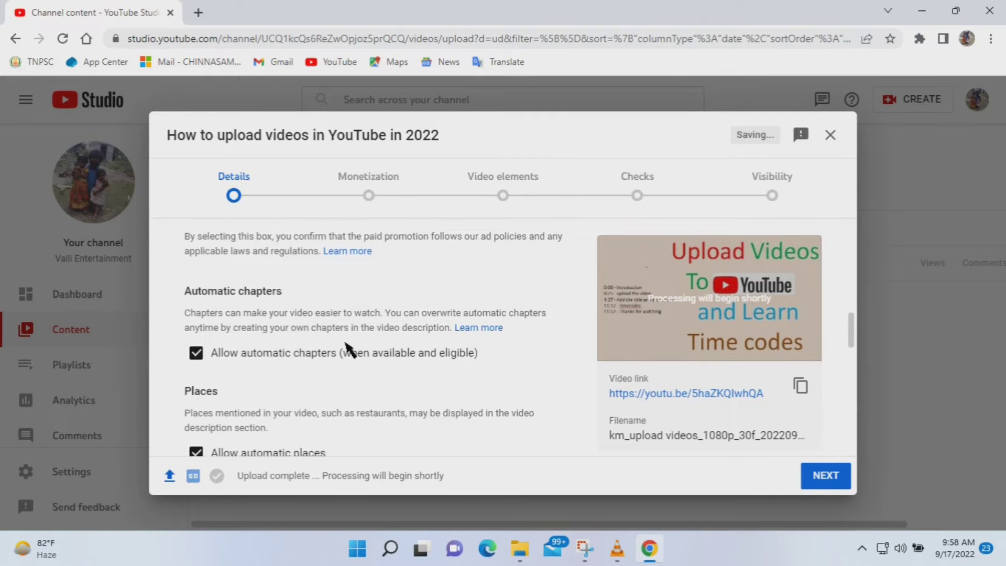
{"action": "scroll", "coordinate": [253, 289], "scroll_direction": "up", "scroll_amount": 2}
{"action": "scroll", "coordinate": [319, 301], "scroll_direction": "down", "scroll_amount": 3}
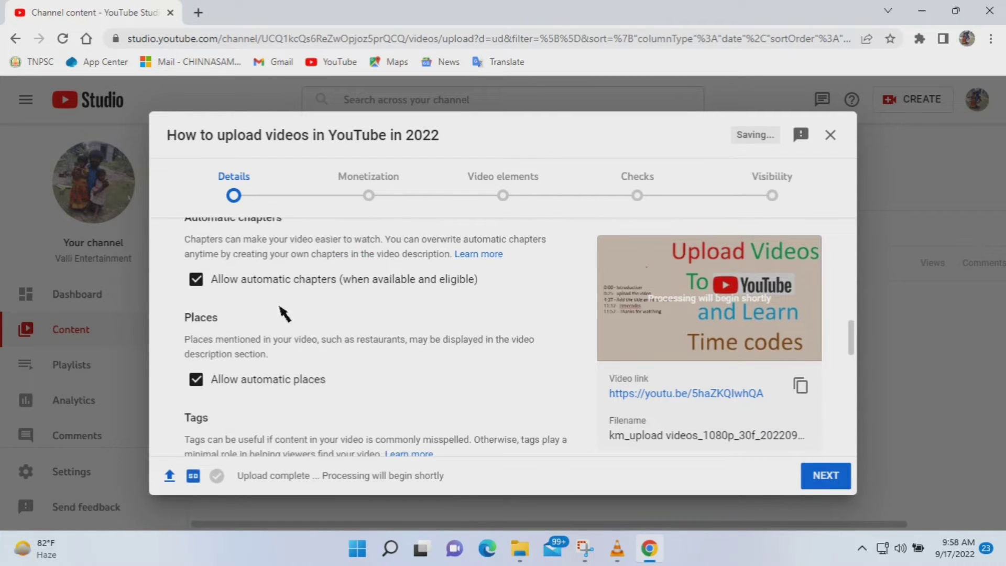
{"action": "scroll", "coordinate": [328, 367], "scroll_direction": "down", "scroll_amount": 2}
{"action": "scroll", "coordinate": [293, 293], "scroll_direction": "down", "scroll_amount": 2}
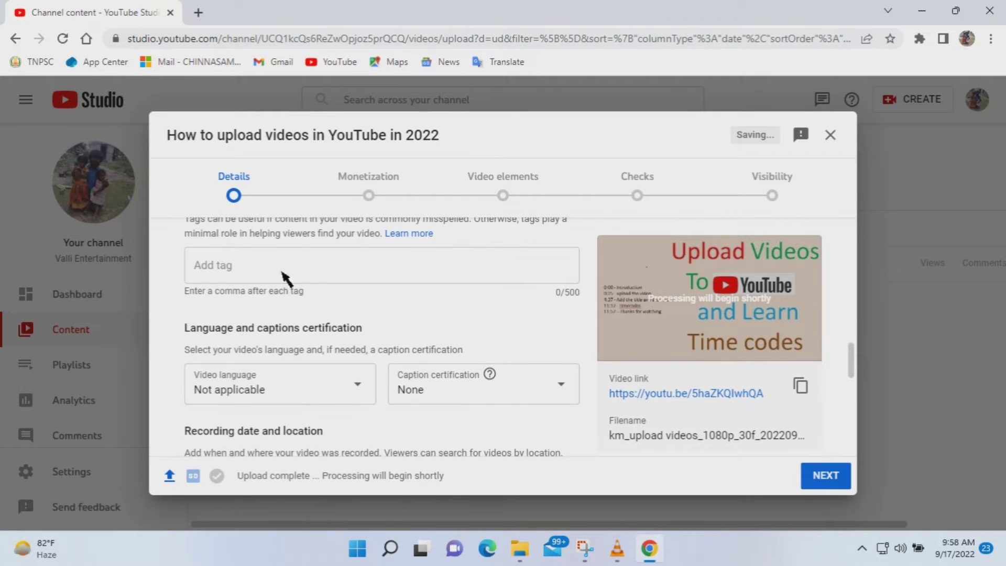
Add the tags "YouTube Videos" and "upload videos" to the video.
{"action": "left_click", "coordinate": [271, 280]}
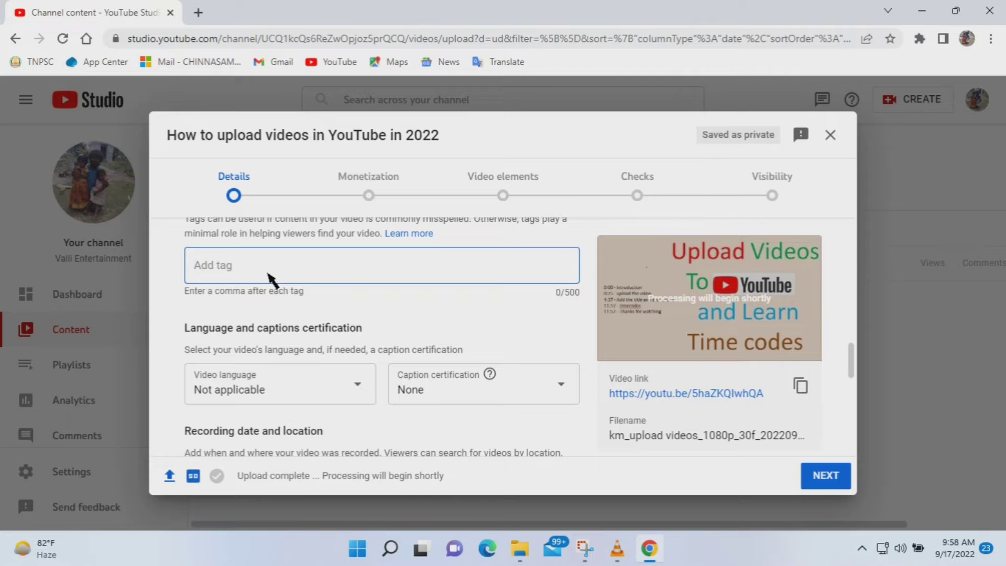
{"action": "type", "text": "yo"}
{"action": "key", "text": "BackSpace"}
{"action": "type", "text": "YouTube Videos"}
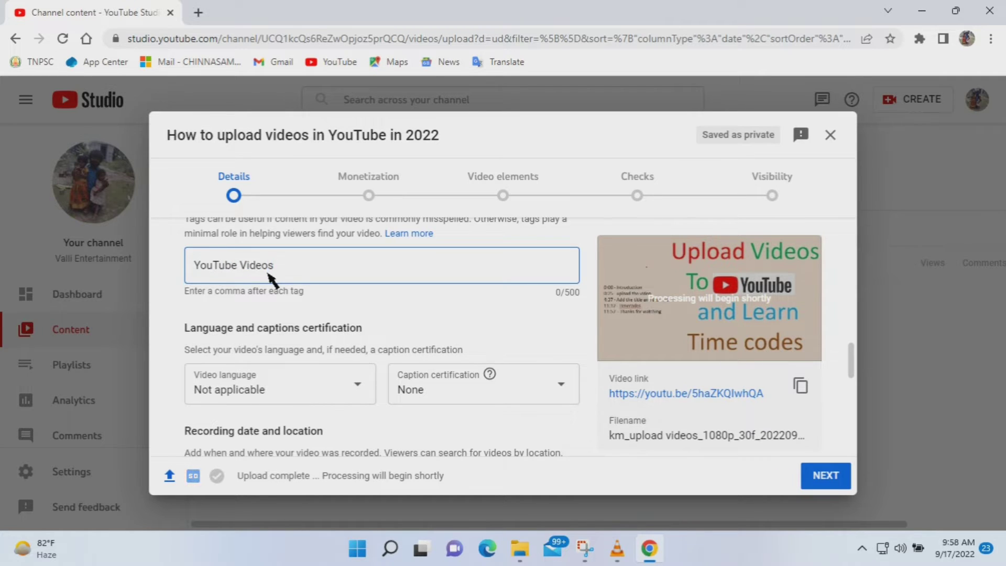
{"action": "key", "text": "comma"}
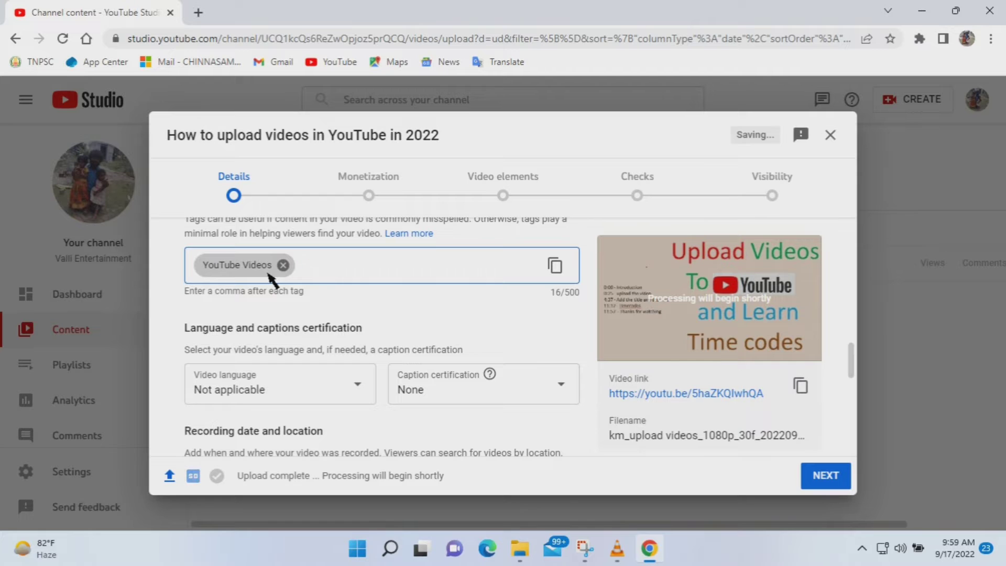
{"action": "type", "text": "upload"}
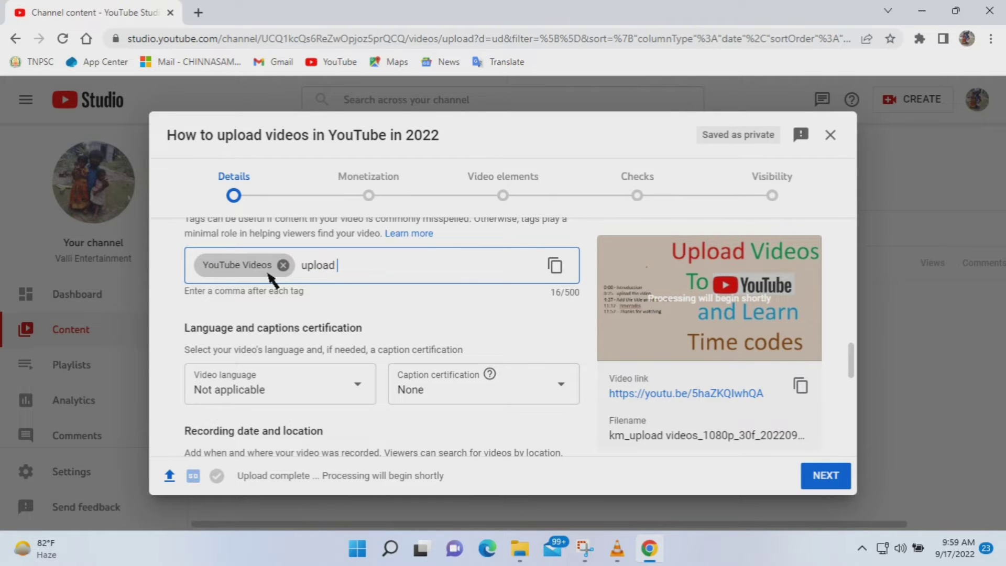
{"action": "type", "text": " videos,"}
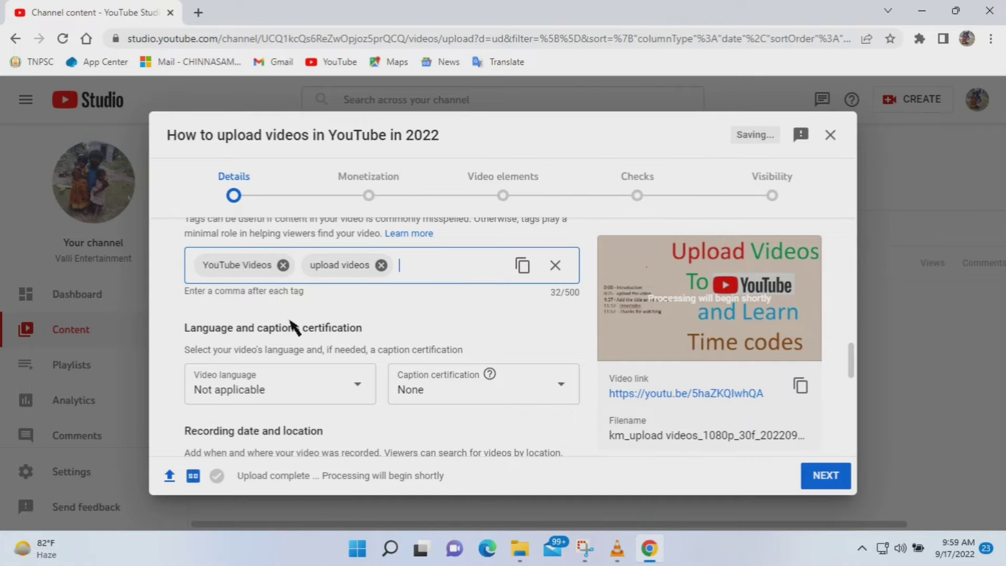
Set the video language to Tamil.
{"action": "scroll", "coordinate": [292, 328], "scroll_direction": "down", "scroll_amount": 1}
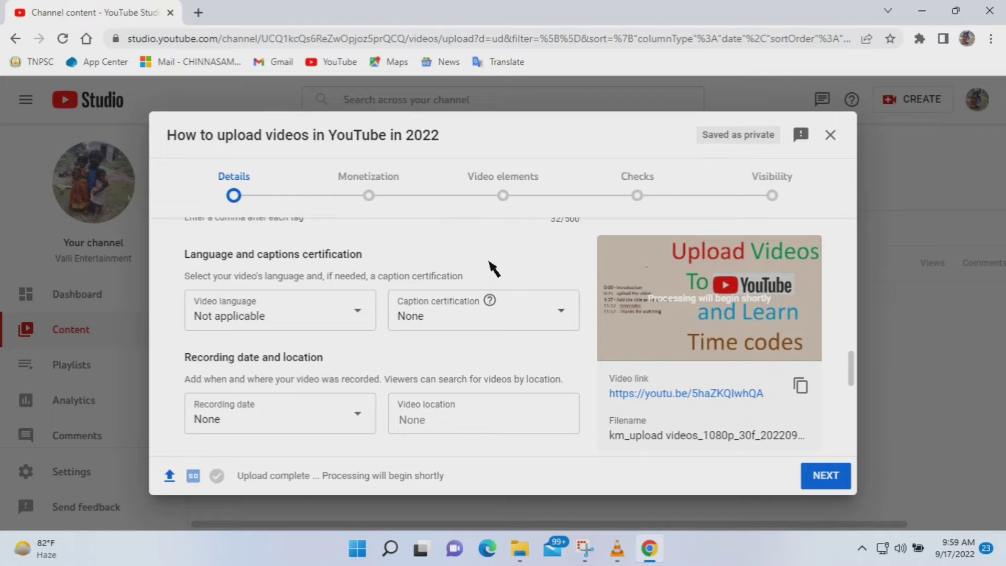
{"action": "left_click", "coordinate": [359, 312]}
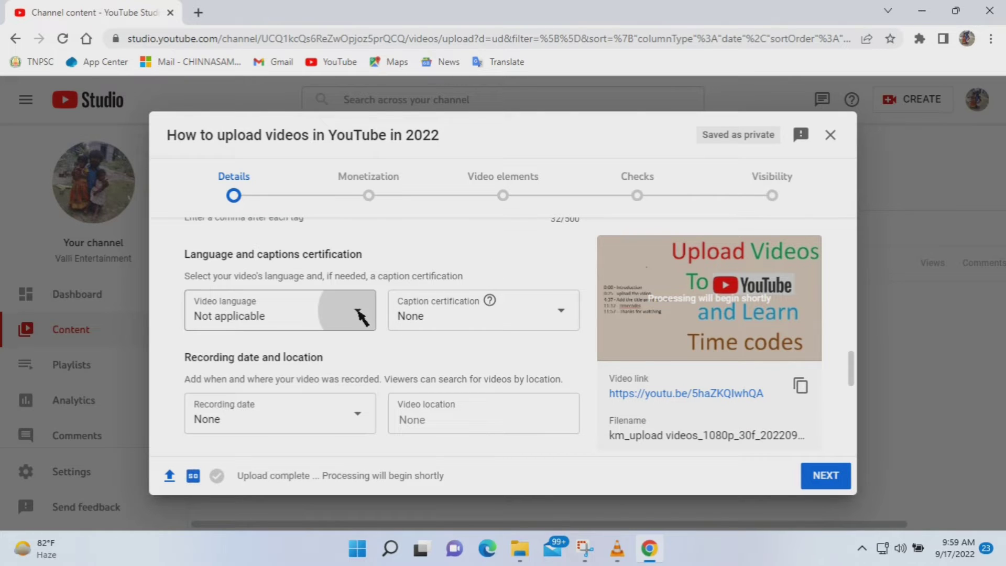
{"action": "key", "text": "t"}
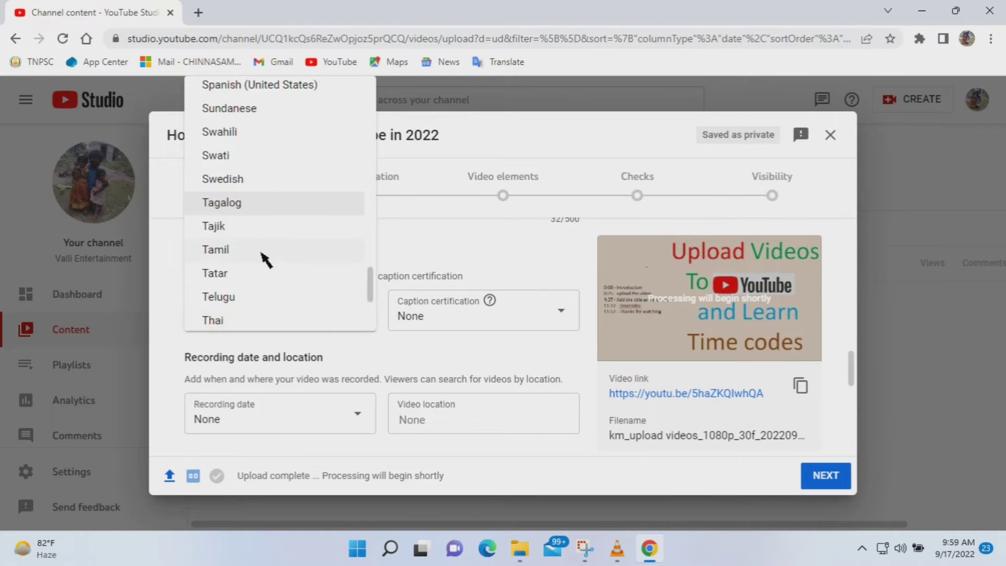
{"action": "left_click", "coordinate": [264, 254]}
Set the caption certification to "This content has never aired on television in the U.S.".
{"action": "scroll", "coordinate": [523, 255], "scroll_direction": "down", "scroll_amount": 2}
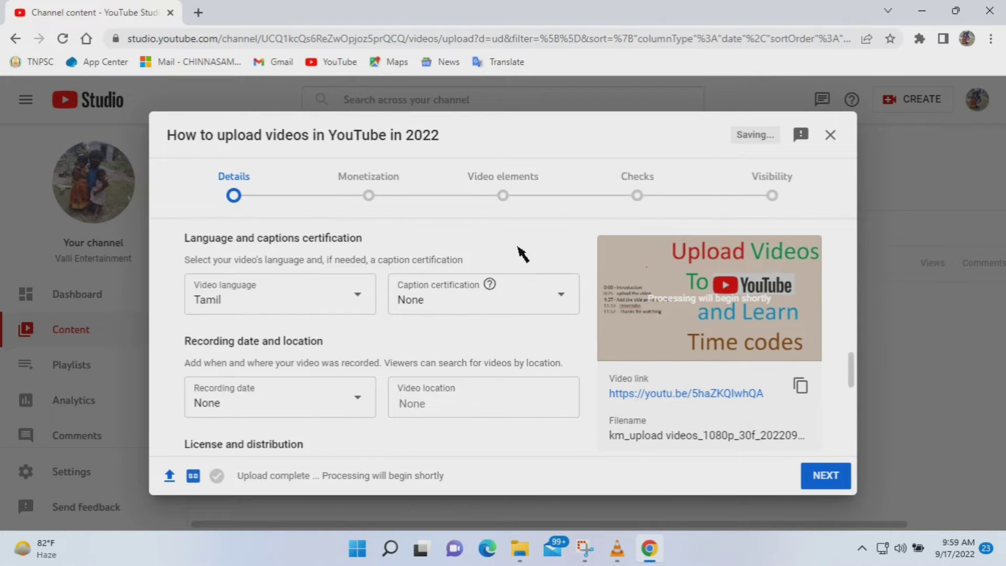
{"action": "left_click", "coordinate": [550, 241]}
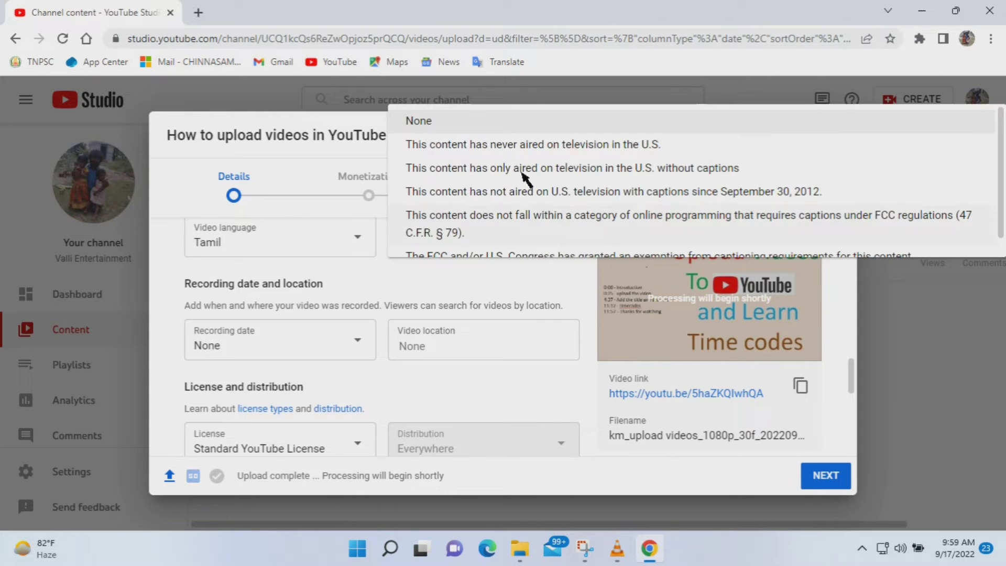
{"action": "left_click", "coordinate": [490, 150]}
Change the video's category to Education.
{"action": "scroll", "coordinate": [398, 367], "scroll_direction": "down", "scroll_amount": 1}
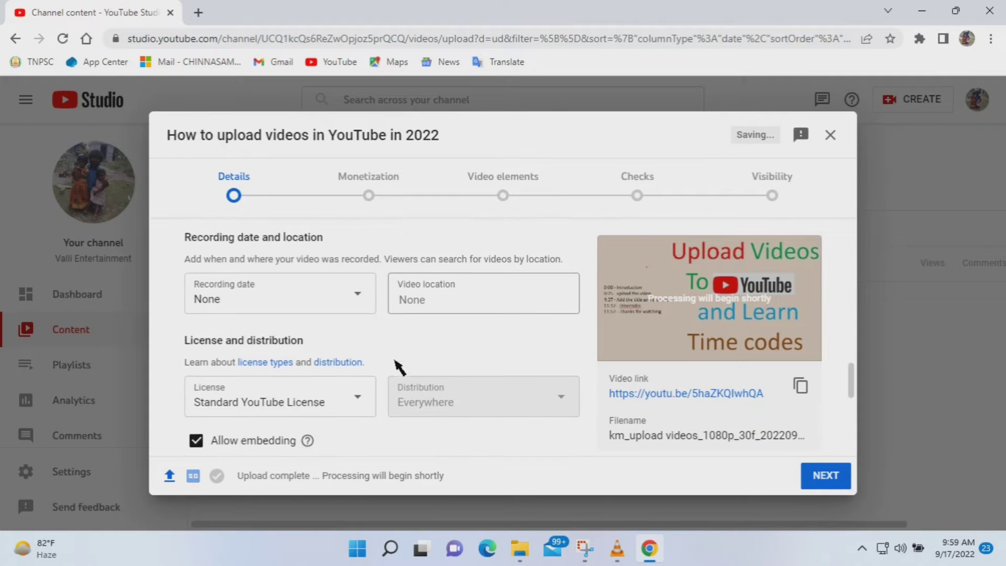
{"action": "scroll", "coordinate": [398, 366], "scroll_direction": "down", "scroll_amount": 1}
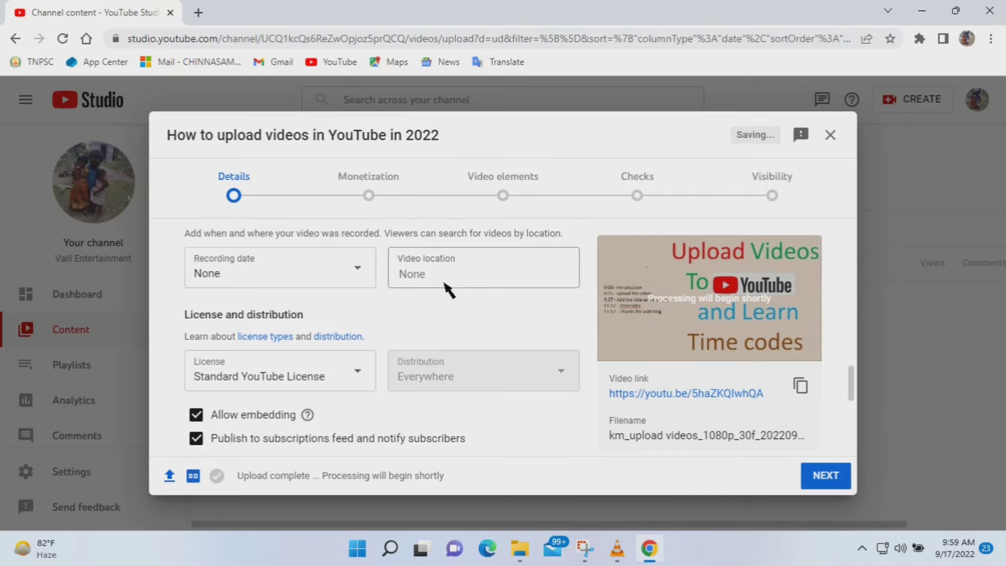
{"action": "scroll", "coordinate": [443, 293], "scroll_direction": "down", "scroll_amount": 2}
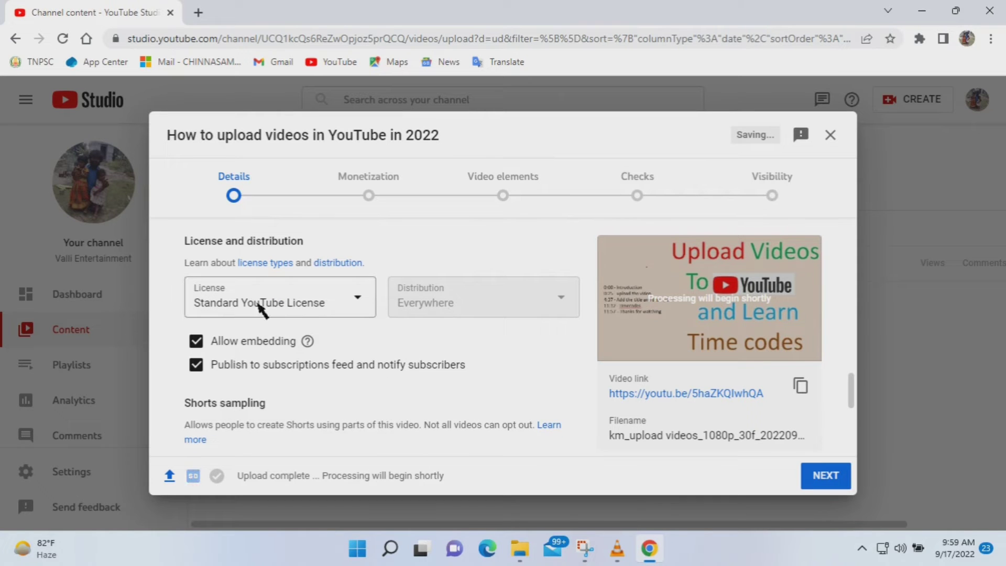
{"action": "scroll", "coordinate": [530, 371], "scroll_direction": "down", "scroll_amount": 4}
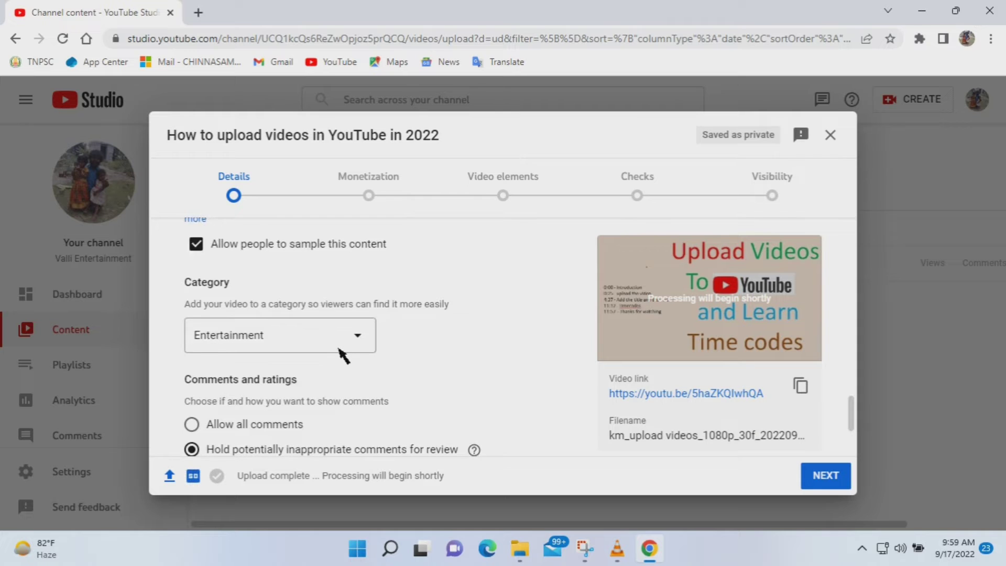
{"action": "scroll", "coordinate": [340, 348], "scroll_direction": "down", "scroll_amount": 2}
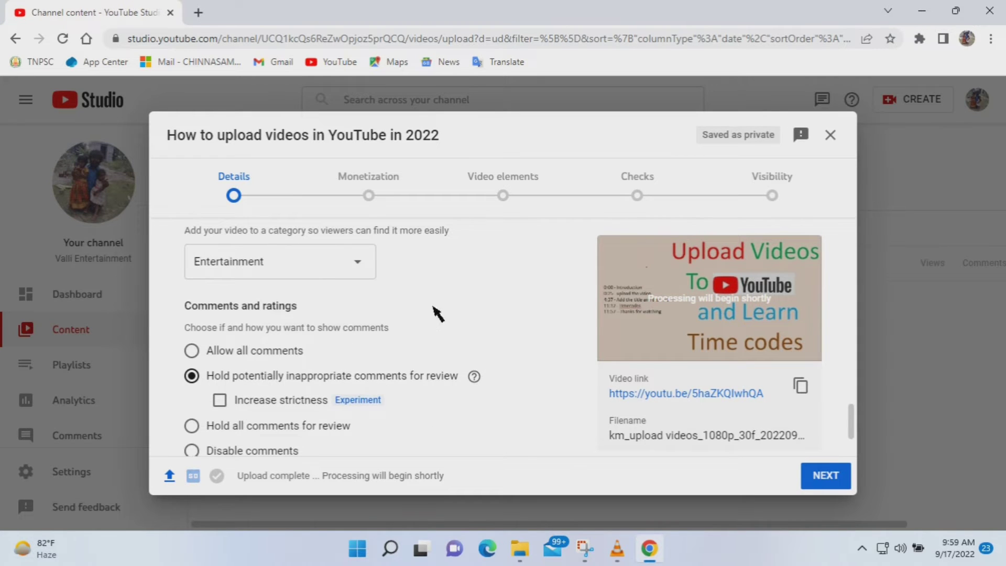
{"action": "left_click", "coordinate": [354, 264]}
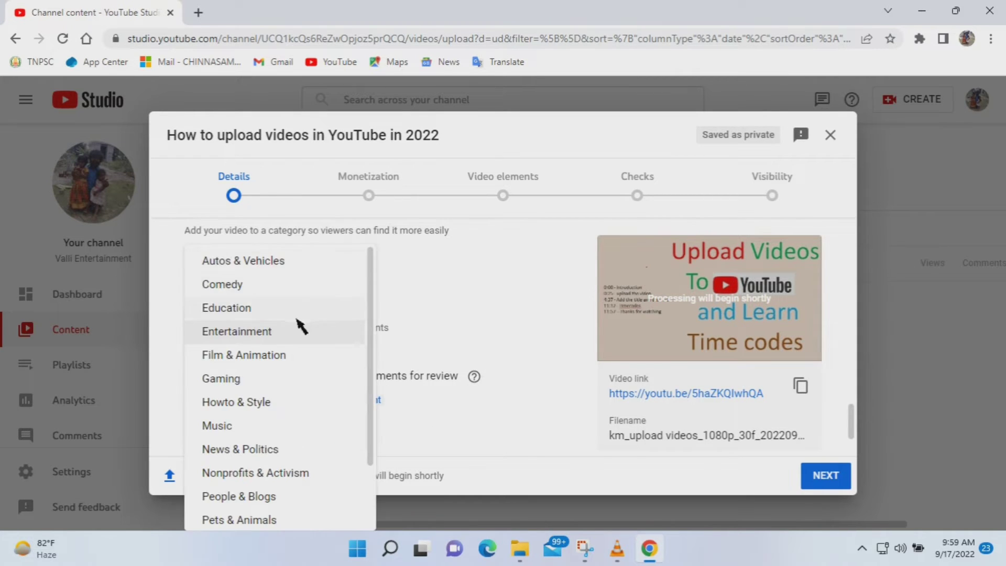
{"action": "left_click", "coordinate": [273, 311]}
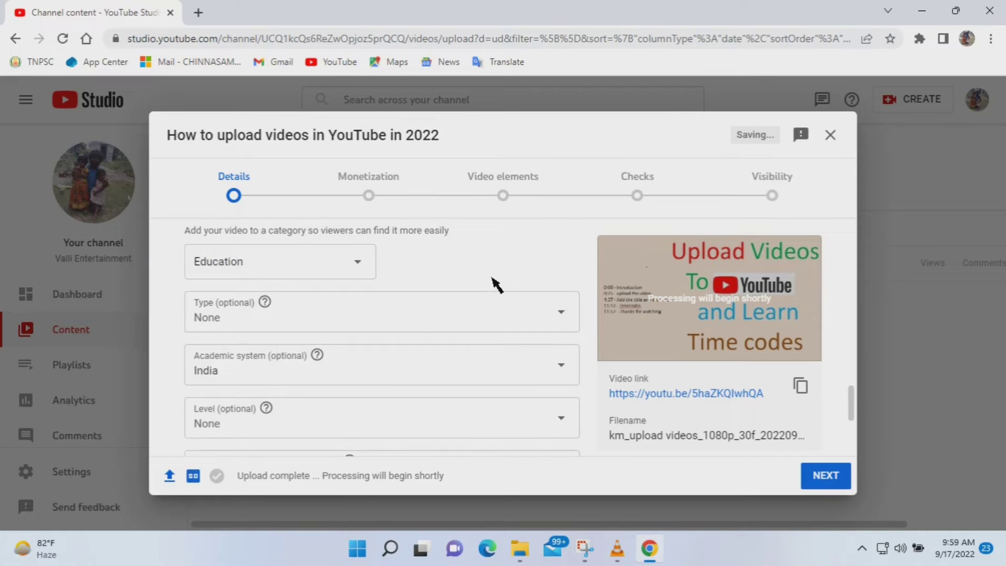
Review the comments and ratings settings, keeping them as they are, and continue to the Monetization stage.
{"action": "scroll", "coordinate": [492, 283], "scroll_direction": "down", "scroll_amount": 2}
{"action": "scroll", "coordinate": [495, 286], "scroll_direction": "down", "scroll_amount": 4}
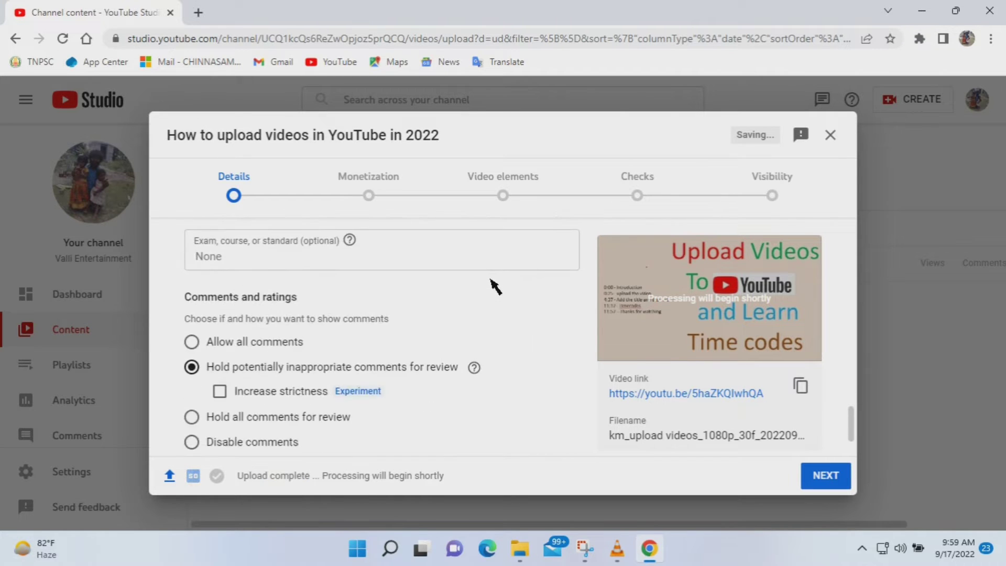
{"action": "scroll", "coordinate": [492, 291], "scroll_direction": "down", "scroll_amount": 2}
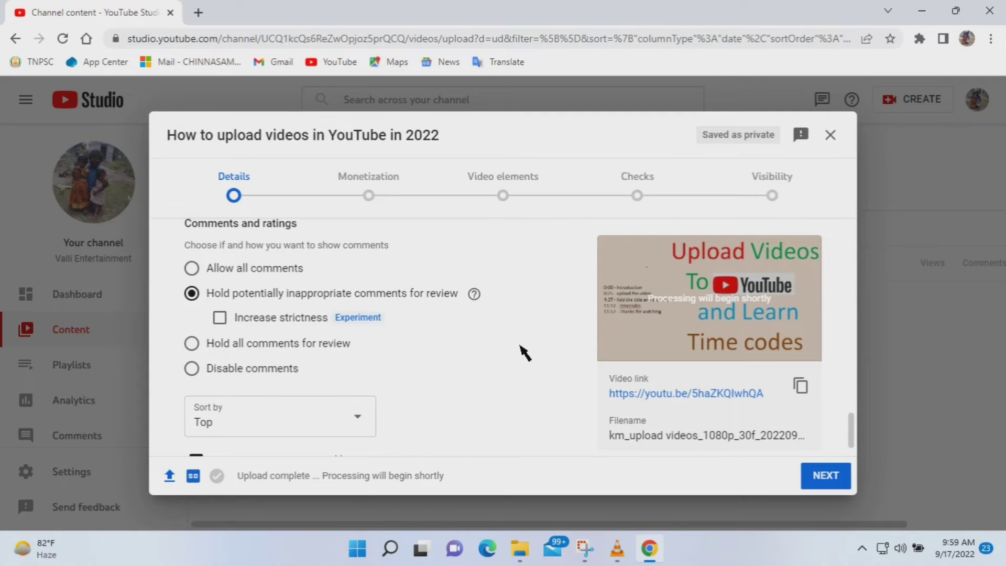
{"action": "scroll", "coordinate": [524, 352], "scroll_direction": "down", "scroll_amount": 1}
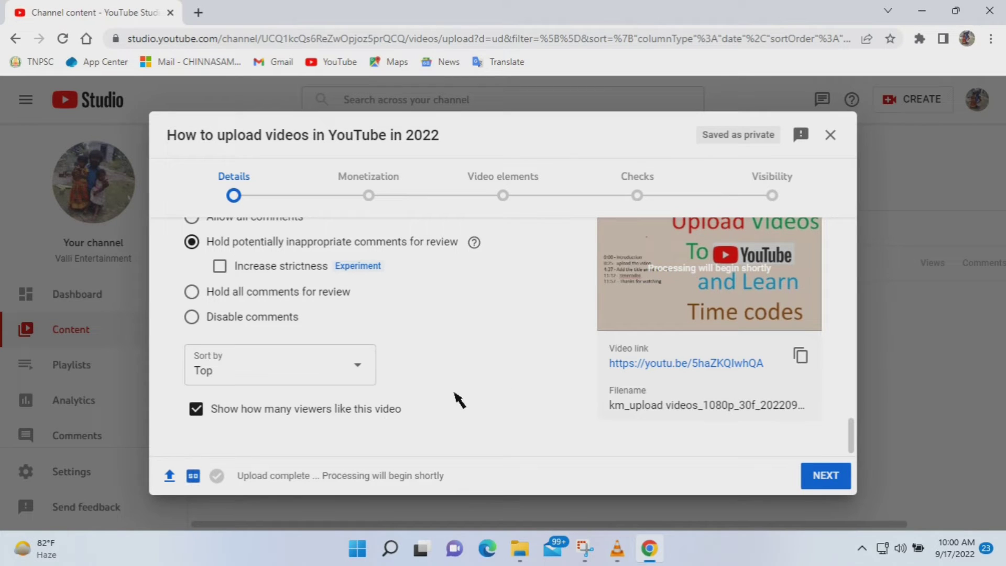
{"action": "scroll", "coordinate": [464, 384], "scroll_direction": "up", "scroll_amount": 2}
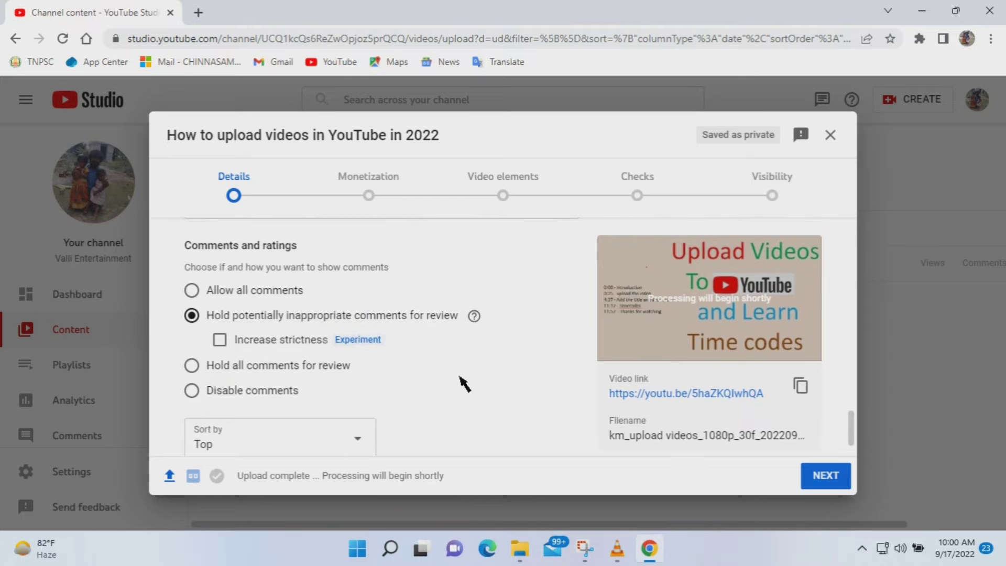
{"action": "scroll", "coordinate": [500, 407], "scroll_direction": "up", "scroll_amount": 8}
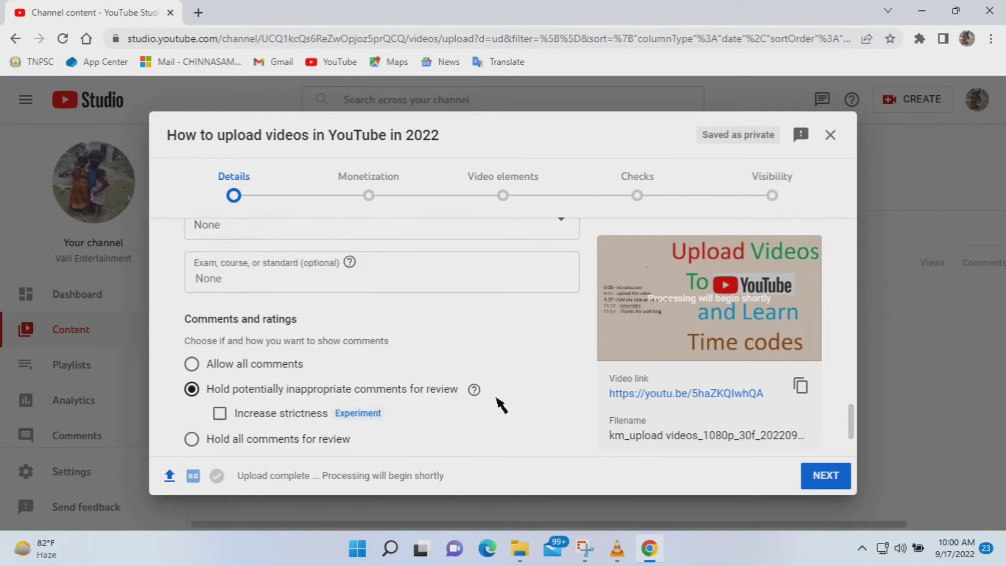
{"action": "scroll", "coordinate": [507, 388], "scroll_direction": "down", "scroll_amount": 10}
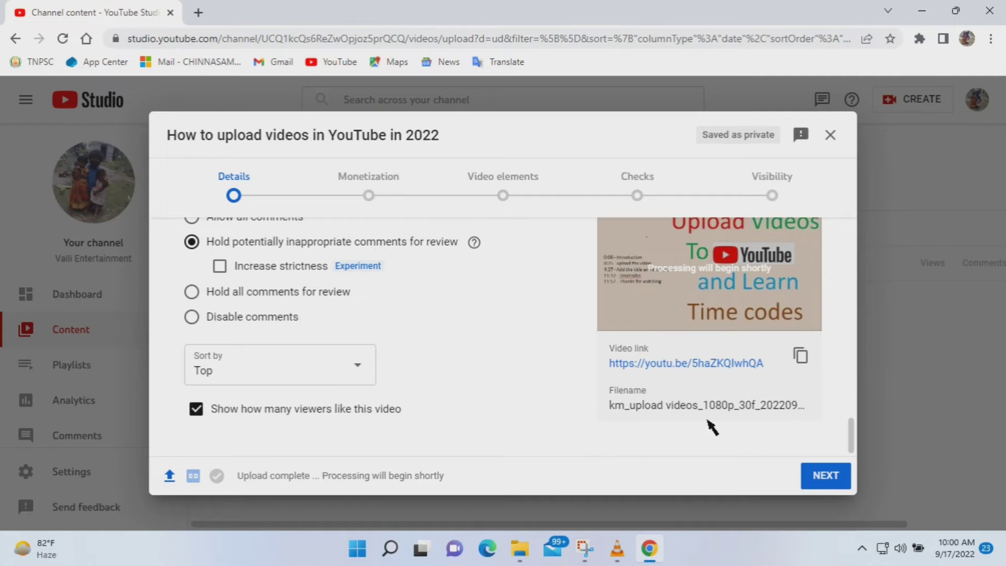
{"action": "left_click", "coordinate": [831, 483]}
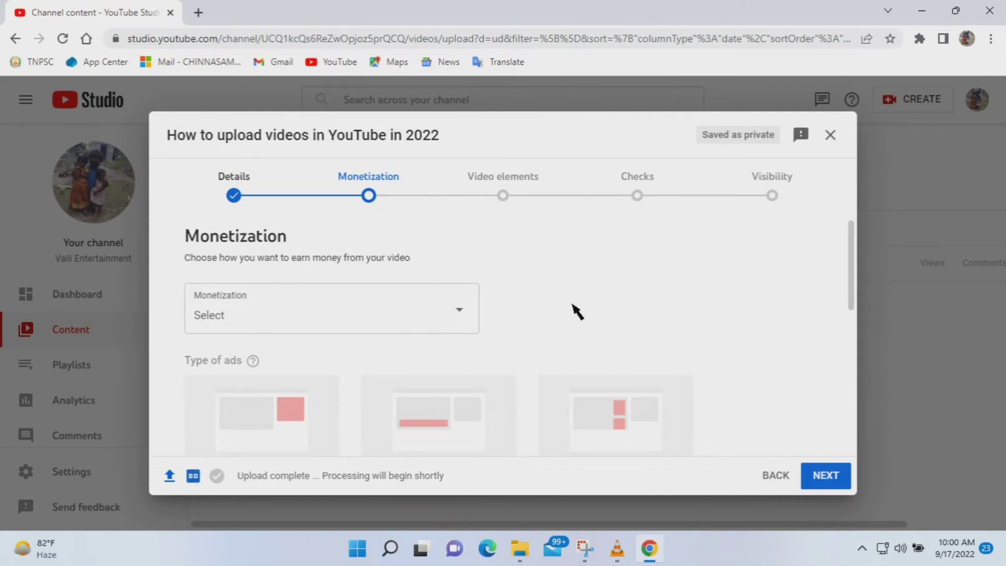
Try to turn monetization on for the video and continue past the Monetization stage.
{"action": "left_click", "coordinate": [448, 308]}
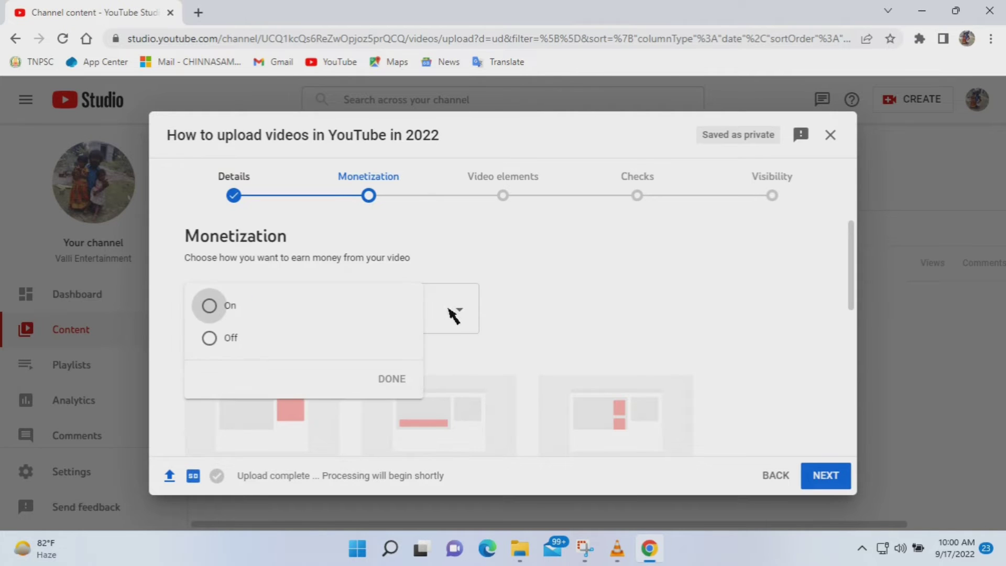
{"action": "left_click", "coordinate": [248, 304]}
{"action": "left_click", "coordinate": [716, 306]}
{"action": "scroll", "coordinate": [681, 286], "scroll_direction": "down", "scroll_amount": 5}
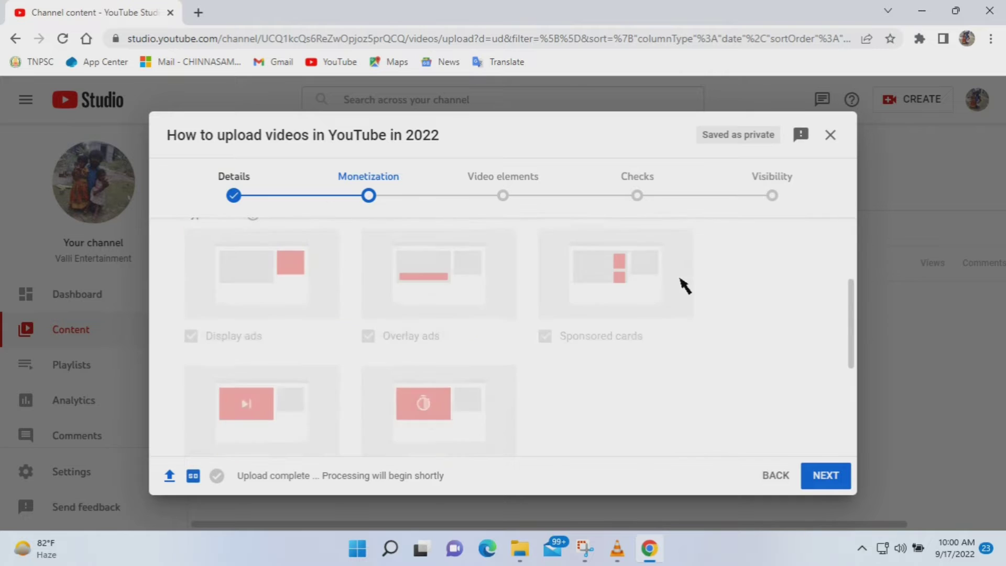
{"action": "scroll", "coordinate": [686, 285], "scroll_direction": "up", "scroll_amount": 3}
{"action": "scroll", "coordinate": [686, 285], "scroll_direction": "down", "scroll_amount": 4}
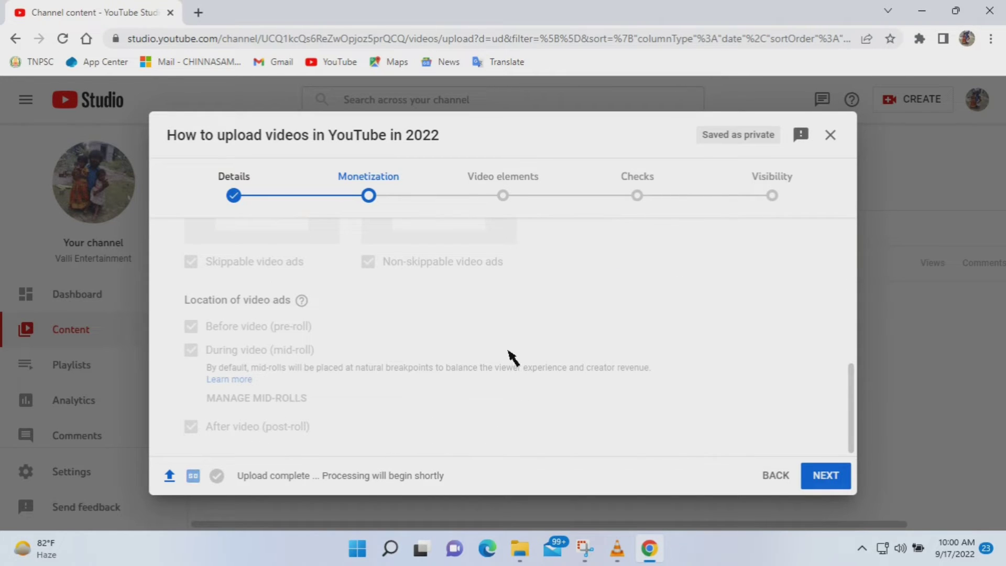
{"action": "scroll", "coordinate": [502, 359], "scroll_direction": "up", "scroll_amount": 6}
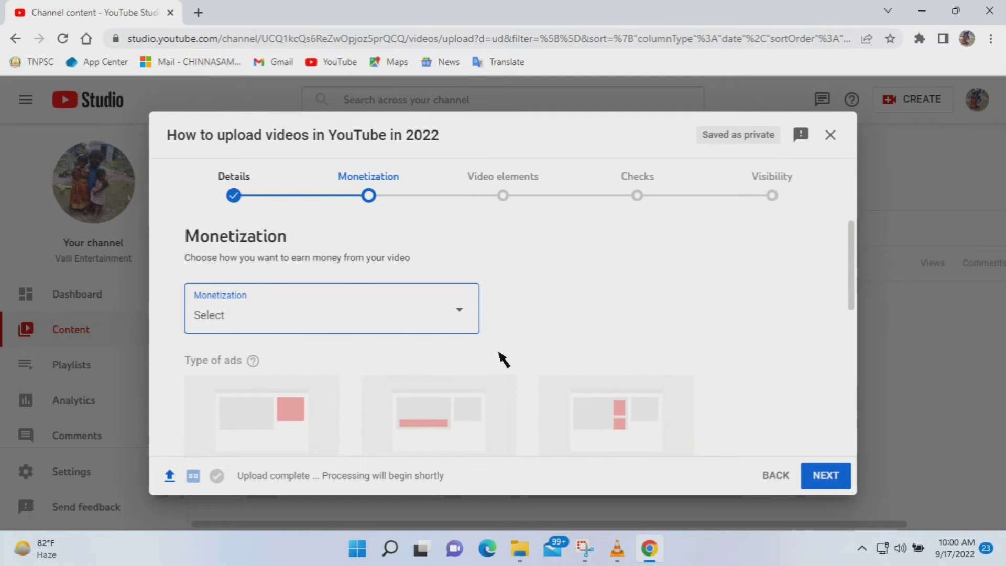
{"action": "left_click", "coordinate": [833, 475]}
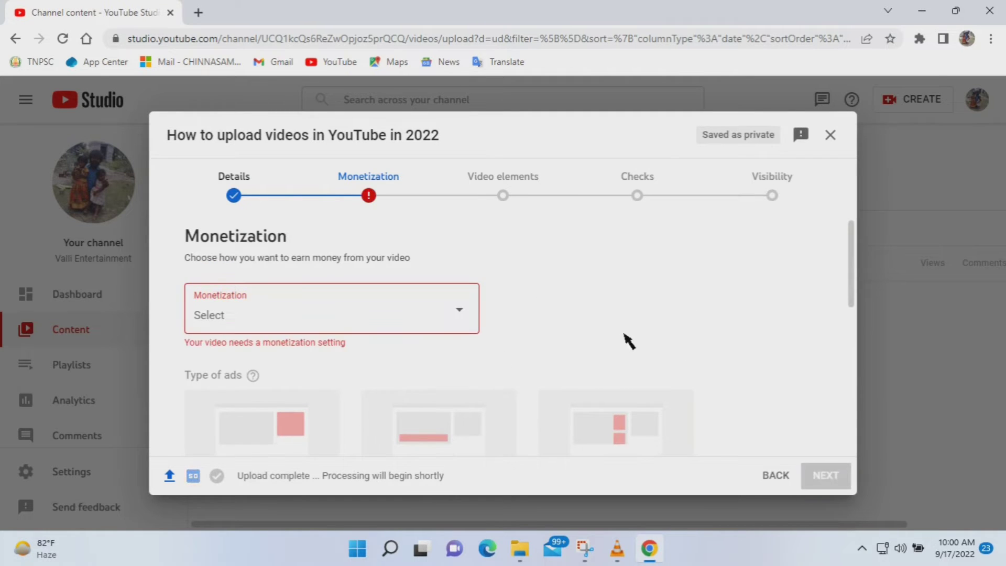
Set the video's monetization to On, apply the choice and bring up the types of ads.
{"action": "left_click", "coordinate": [404, 313]}
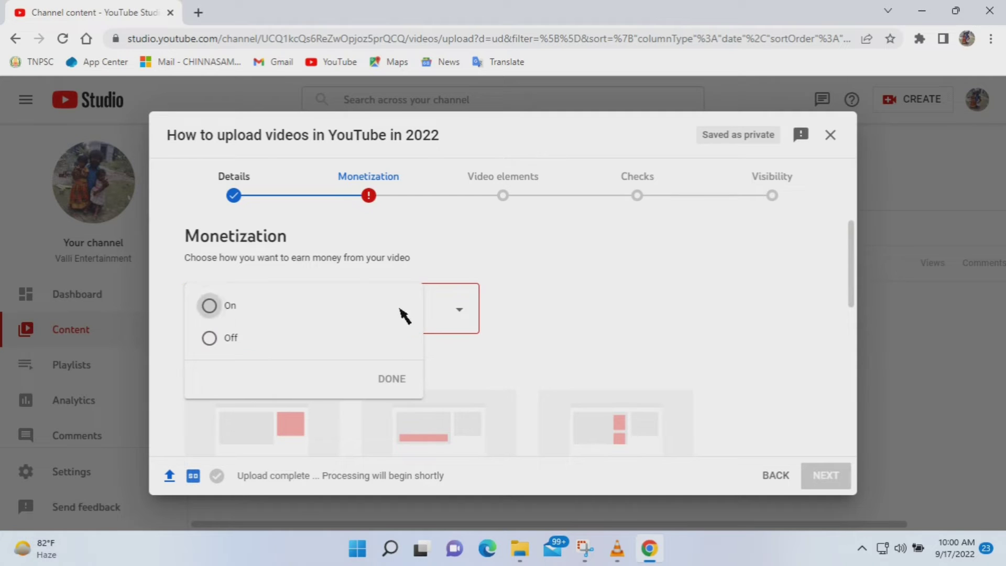
{"action": "left_click", "coordinate": [246, 310]}
{"action": "left_click", "coordinate": [399, 381]}
{"action": "scroll", "coordinate": [617, 321], "scroll_direction": "down", "scroll_amount": 3}
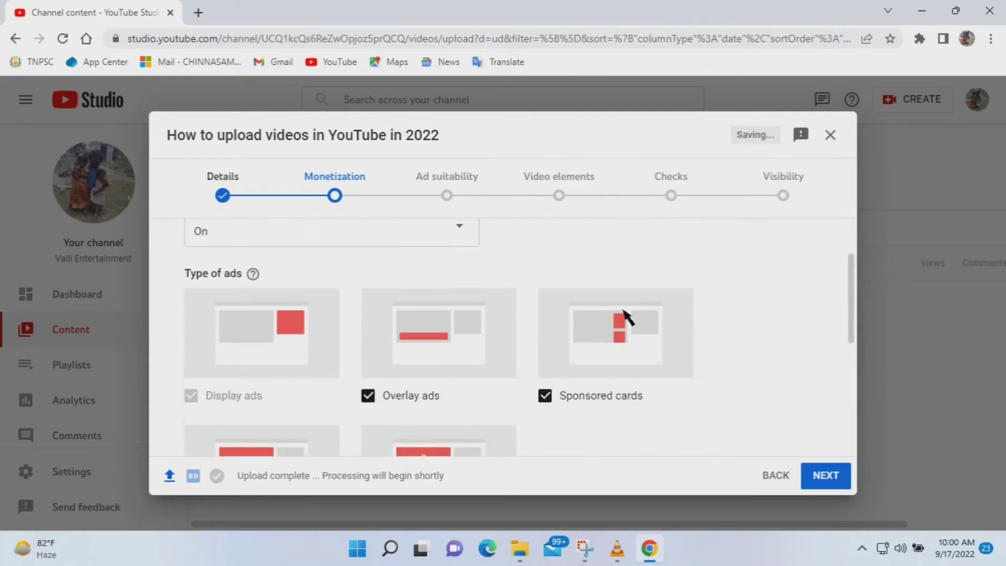
Review the ad types and video ad locations, keeping all of them enabled, and continue to the Ad suitability stage.
{"action": "scroll", "coordinate": [621, 317], "scroll_direction": "up", "scroll_amount": 3}
{"action": "scroll", "coordinate": [627, 317], "scroll_direction": "down", "scroll_amount": 5}
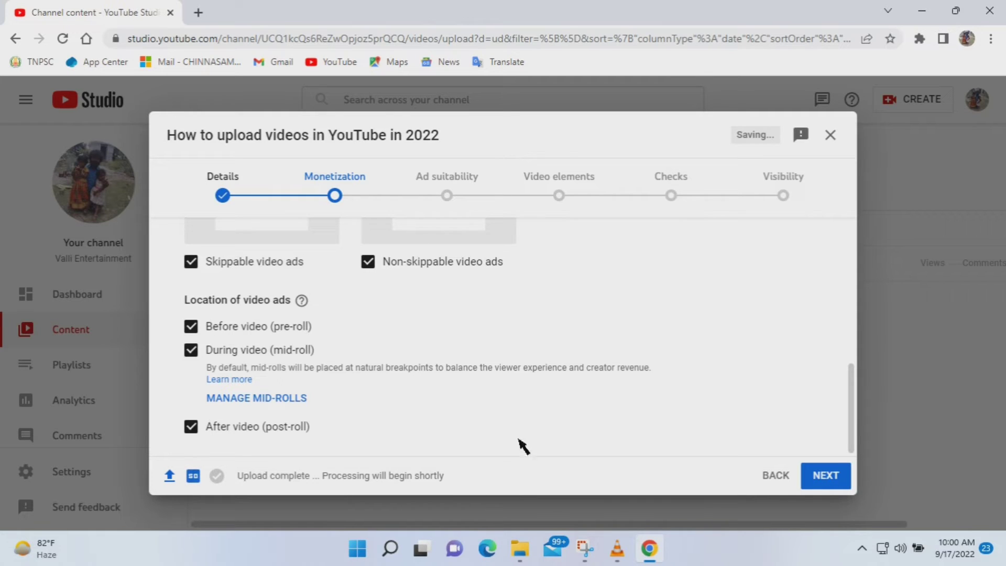
{"action": "scroll", "coordinate": [656, 373], "scroll_direction": "up", "scroll_amount": 8}
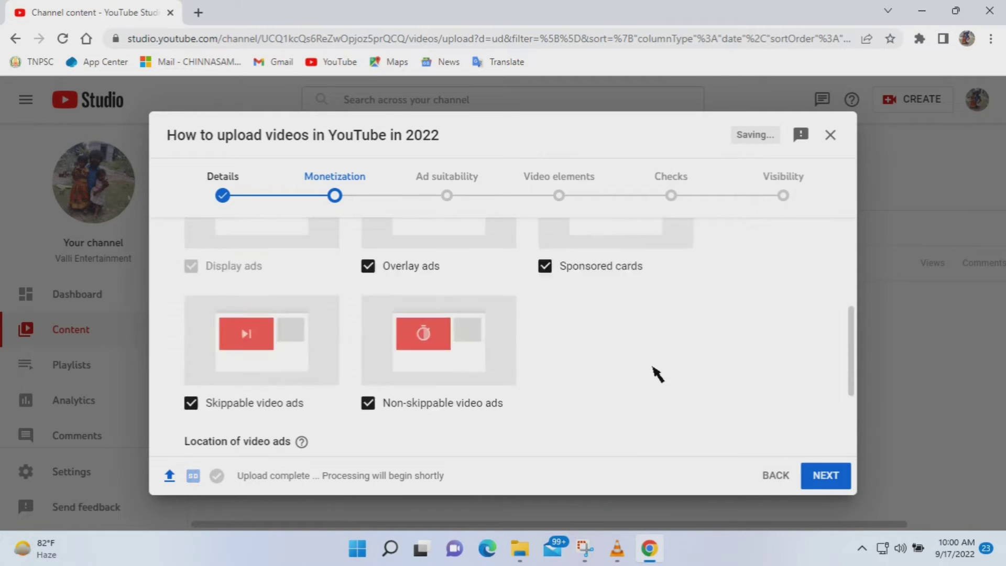
{"action": "scroll", "coordinate": [656, 373], "scroll_direction": "down", "scroll_amount": 5}
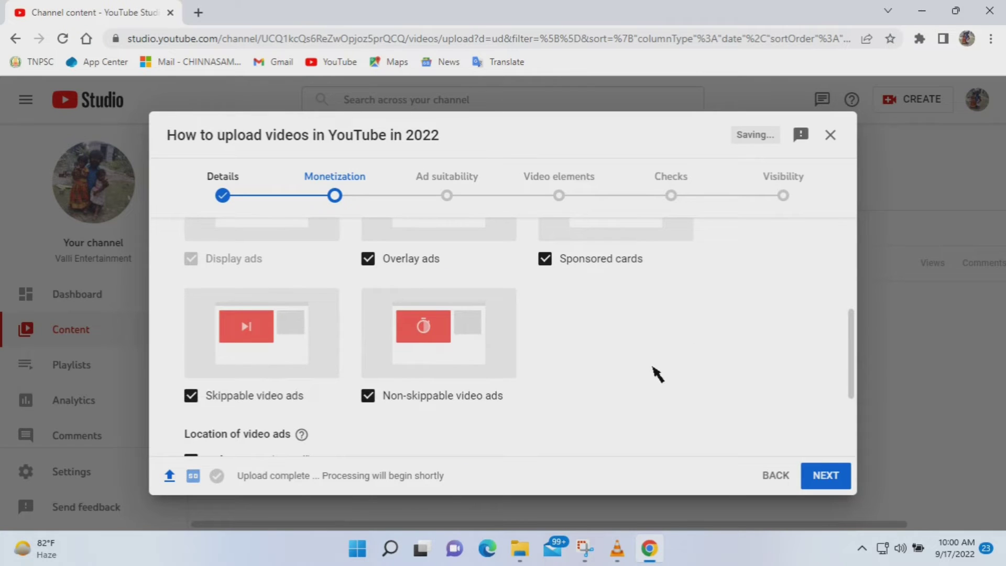
{"action": "scroll", "coordinate": [656, 373], "scroll_direction": "up", "scroll_amount": 2}
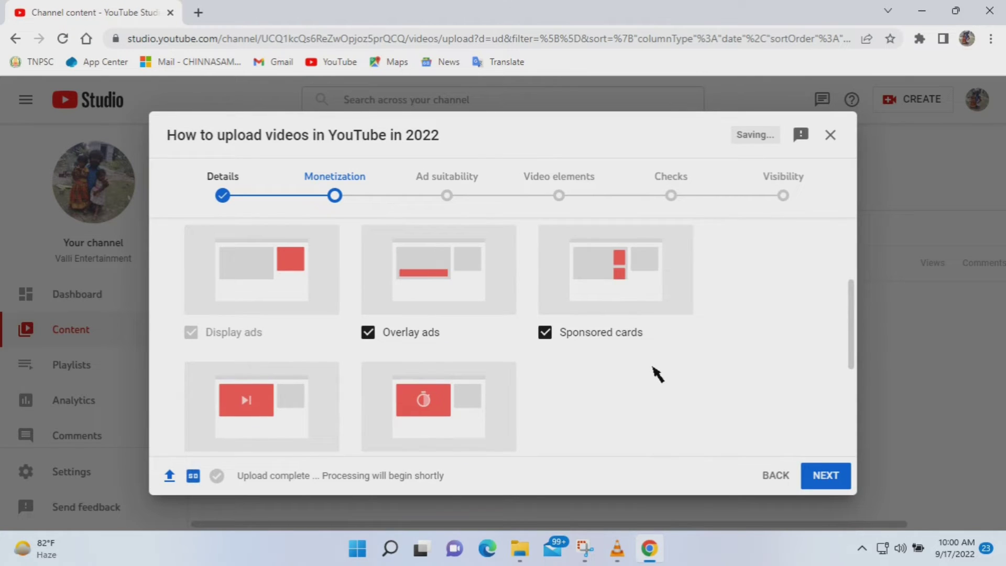
{"action": "scroll", "coordinate": [656, 373], "scroll_direction": "down", "scroll_amount": 2}
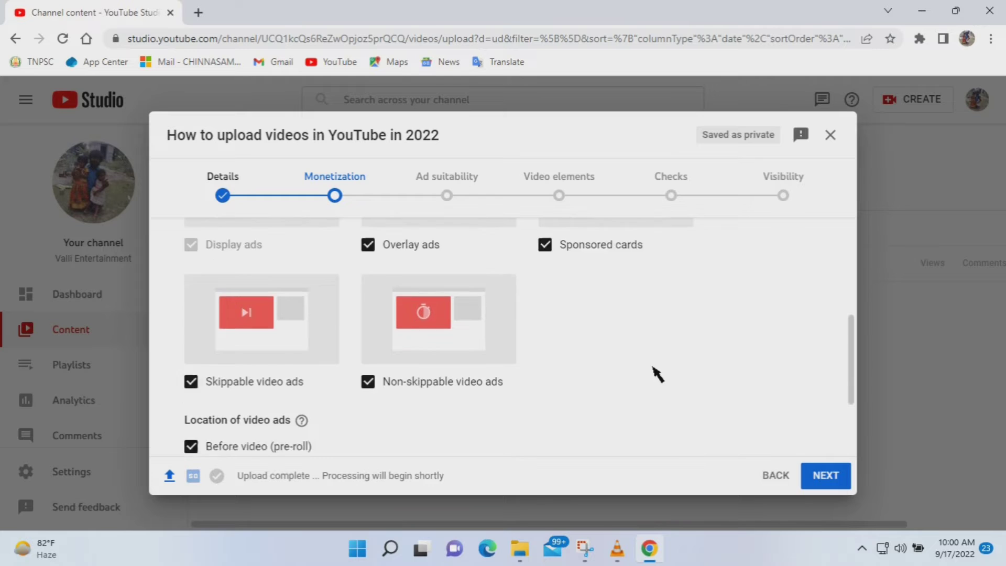
{"action": "scroll", "coordinate": [656, 373], "scroll_direction": "down", "scroll_amount": 3}
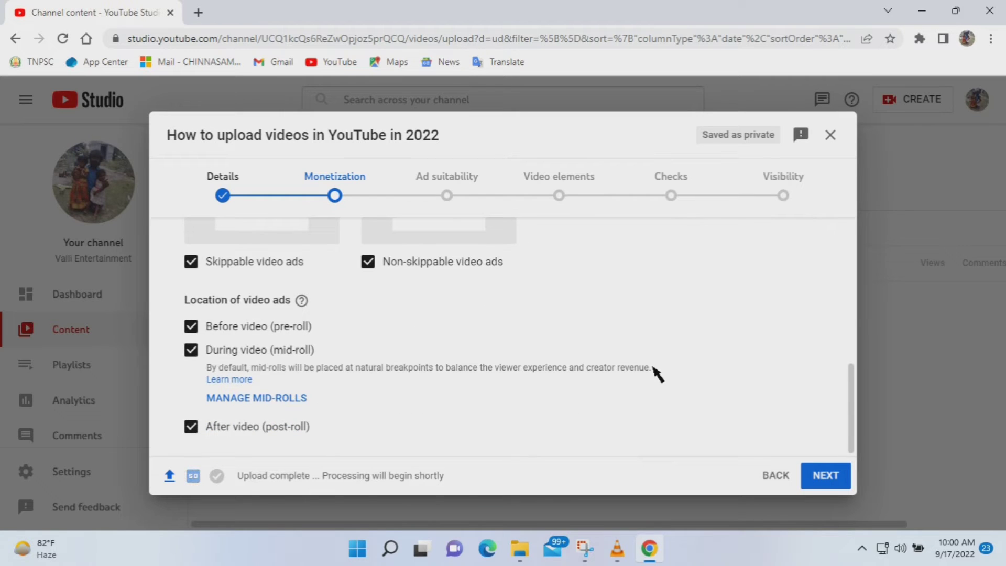
{"action": "left_click", "coordinate": [842, 476]}
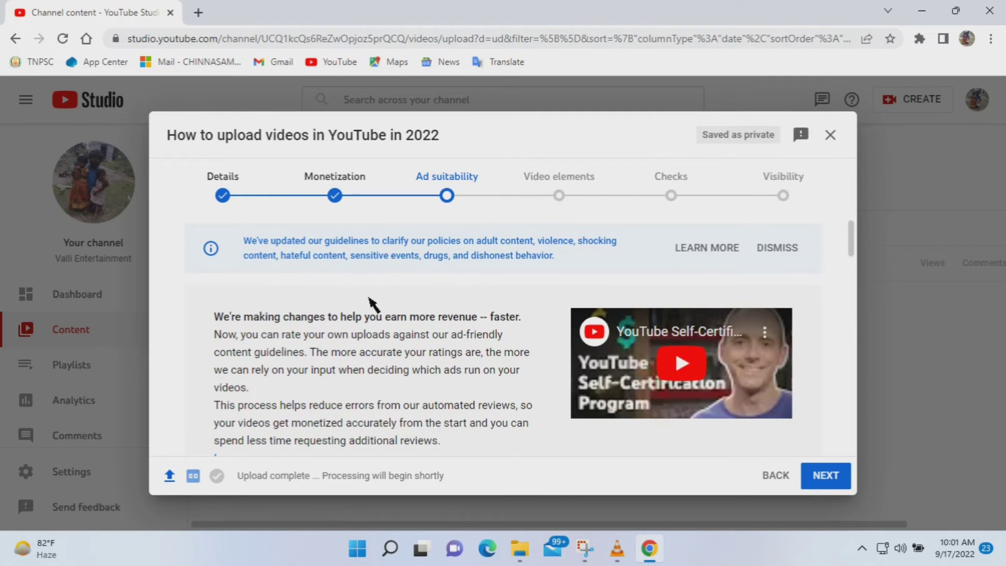
Look through the ad suitability introduction and the content categories, from Inappropriate language down to None of the above.
{"action": "scroll", "coordinate": [376, 305], "scroll_direction": "down", "scroll_amount": 3}
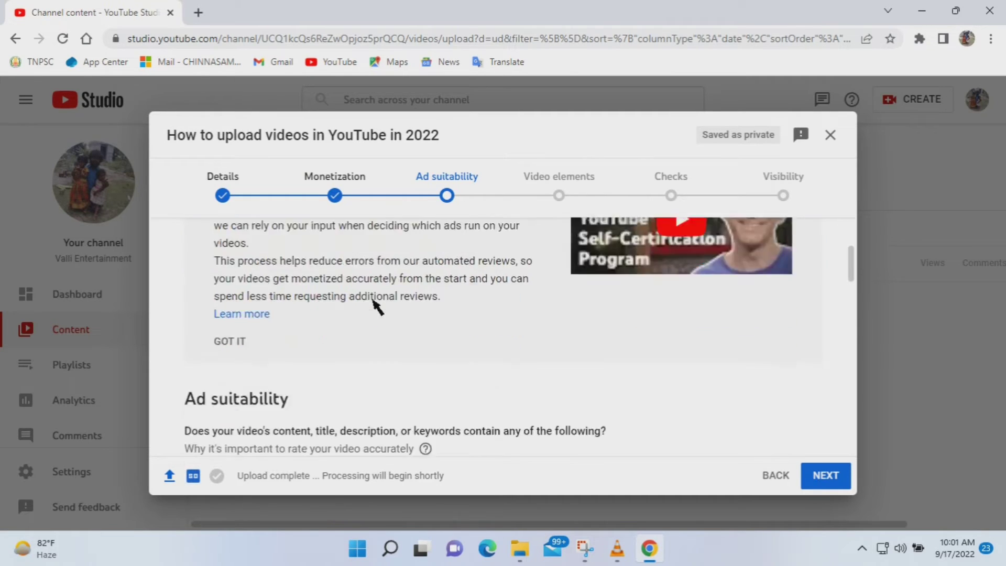
{"action": "scroll", "coordinate": [377, 305], "scroll_direction": "down", "scroll_amount": 5}
{"action": "scroll", "coordinate": [377, 306], "scroll_direction": "down", "scroll_amount": 8}
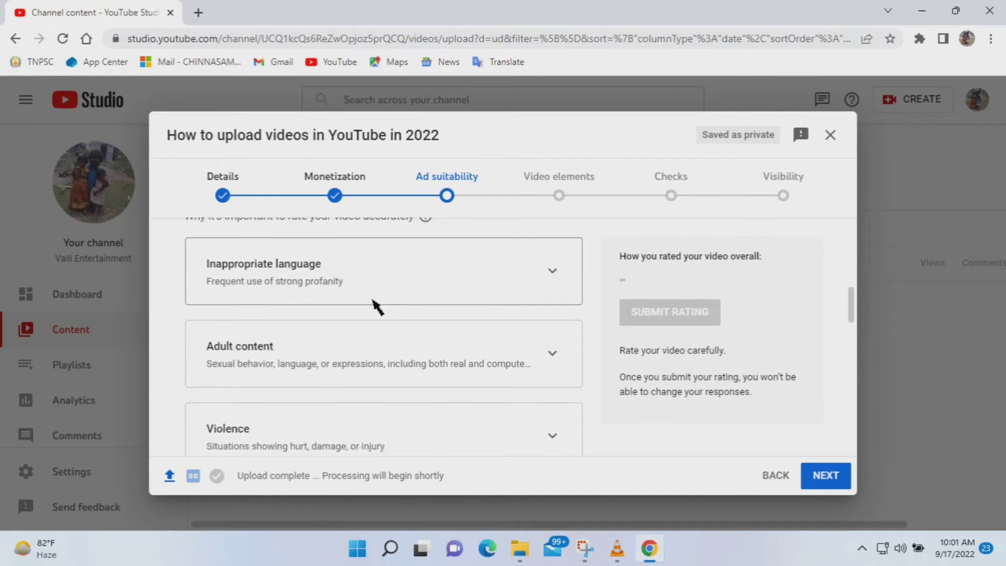
{"action": "scroll", "coordinate": [376, 305], "scroll_direction": "down", "scroll_amount": 5}
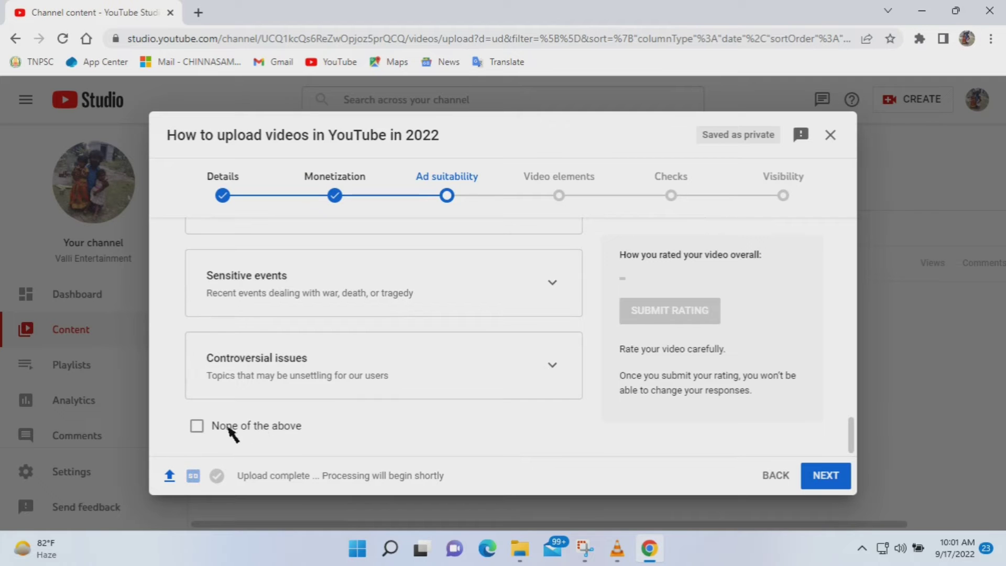
{"action": "scroll", "coordinate": [503, 393], "scroll_direction": "up", "scroll_amount": 10}
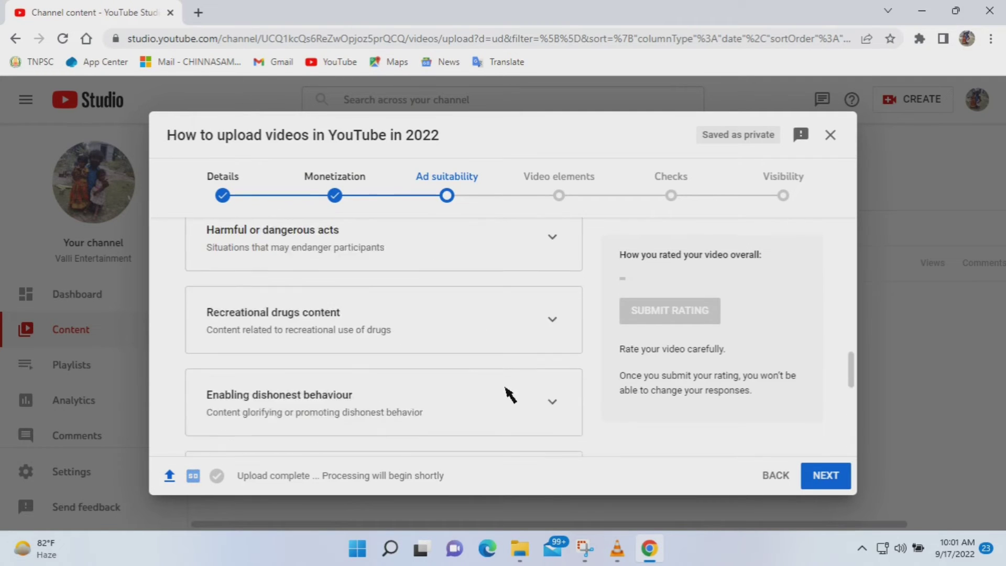
{"action": "scroll", "coordinate": [553, 311], "scroll_direction": "up", "scroll_amount": 10}
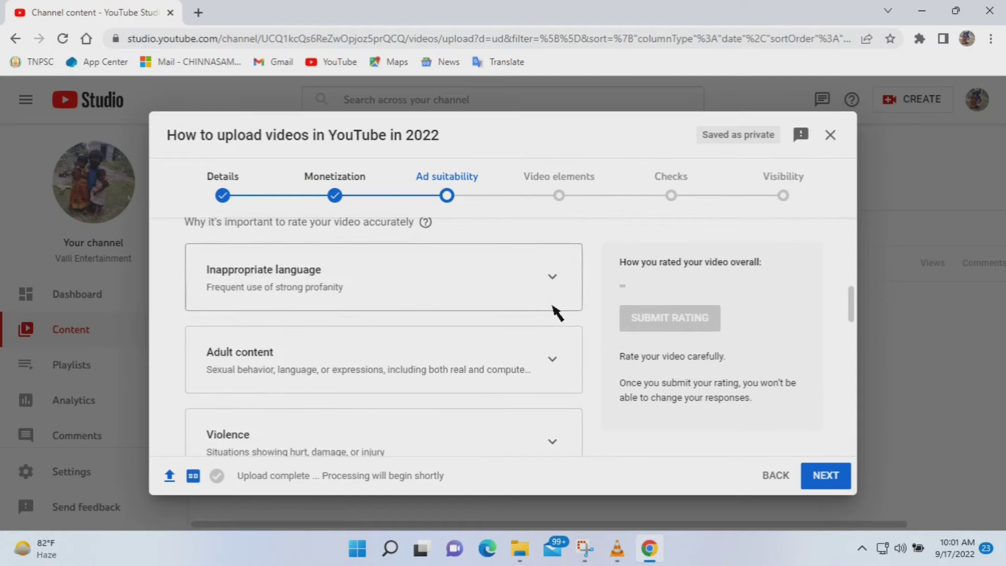
Rate the Inappropriate language category with the mildest option, abbreviated, censored or light profanity.
{"action": "left_click", "coordinate": [552, 350]}
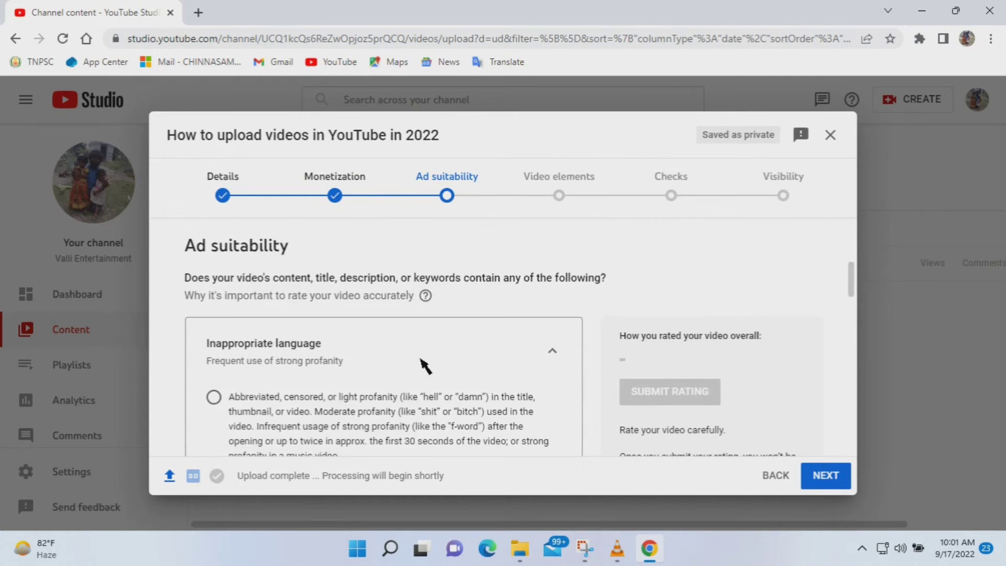
{"action": "scroll", "coordinate": [422, 364], "scroll_direction": "down", "scroll_amount": 2}
{"action": "scroll", "coordinate": [268, 328], "scroll_direction": "up", "scroll_amount": 1}
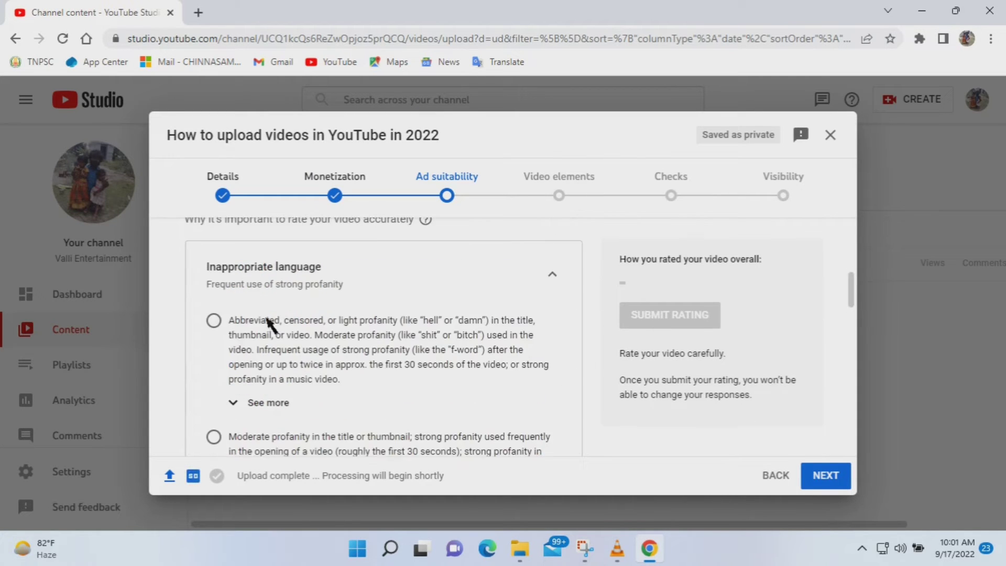
{"action": "left_click", "coordinate": [214, 324]}
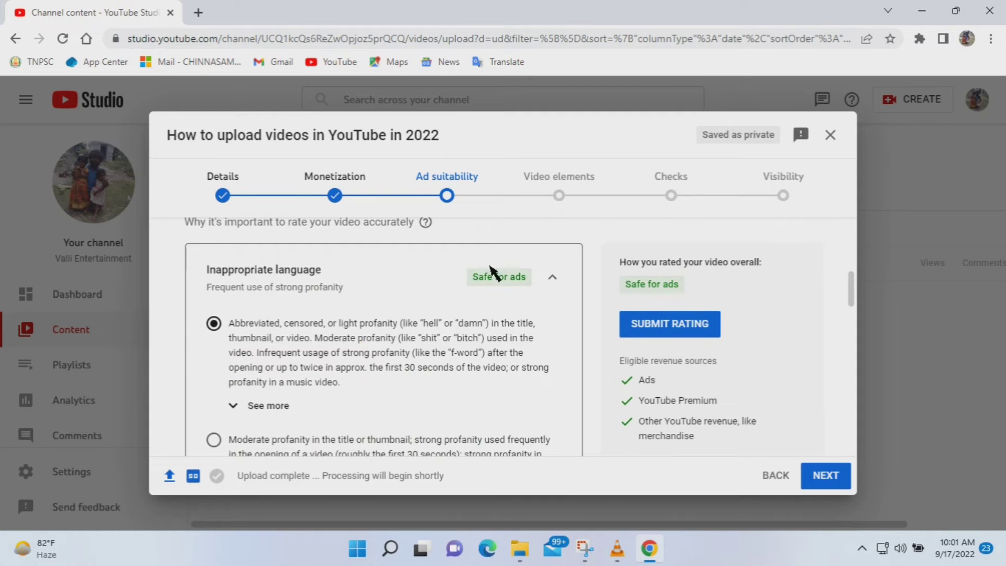
Rate the Adult content category, trying the intimate discussions option before choosing the romance or kissing option.
{"action": "scroll", "coordinate": [420, 314], "scroll_direction": "down", "scroll_amount": 6}
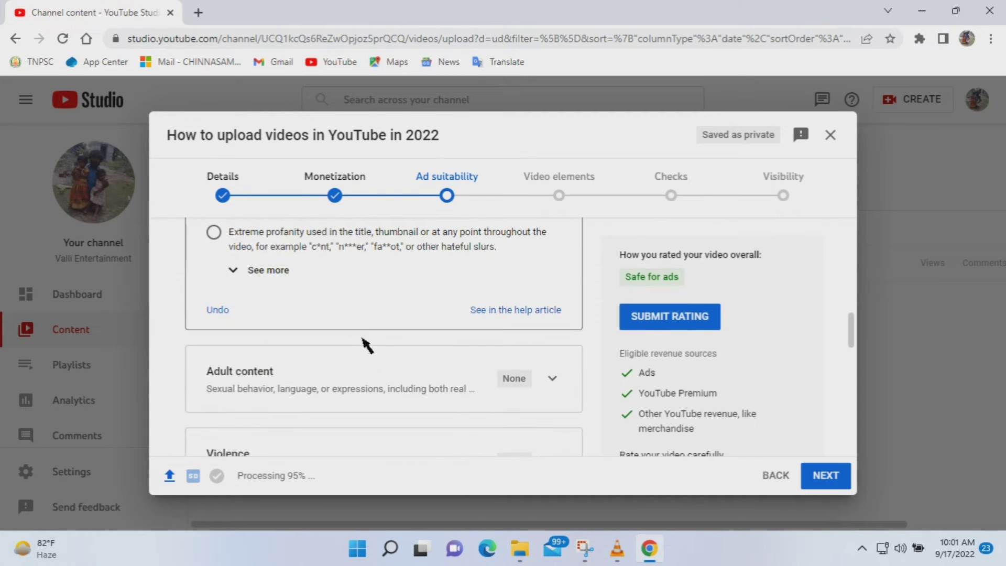
{"action": "left_click", "coordinate": [526, 380]}
{"action": "scroll", "coordinate": [321, 386], "scroll_direction": "down", "scroll_amount": 3}
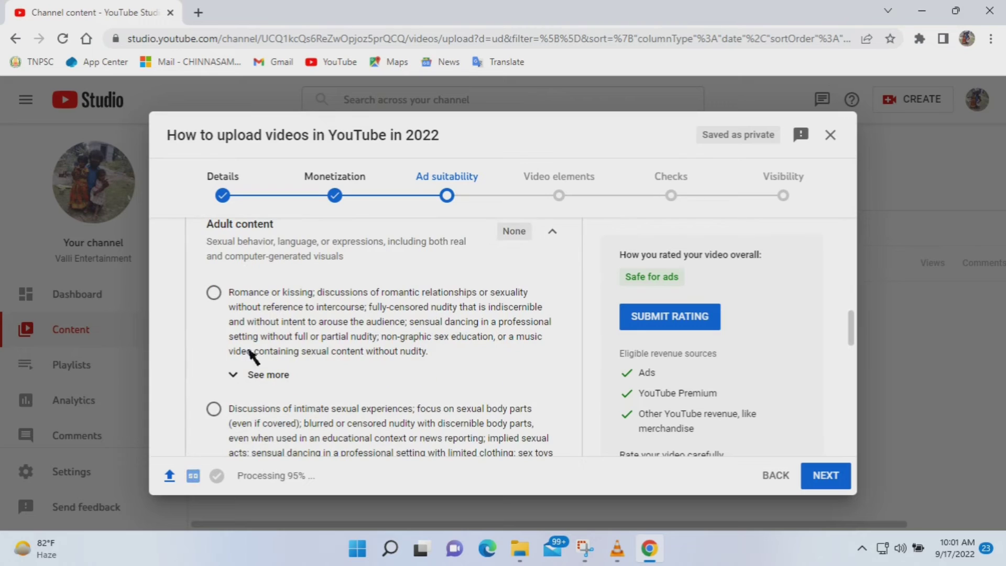
{"action": "left_click", "coordinate": [215, 410]}
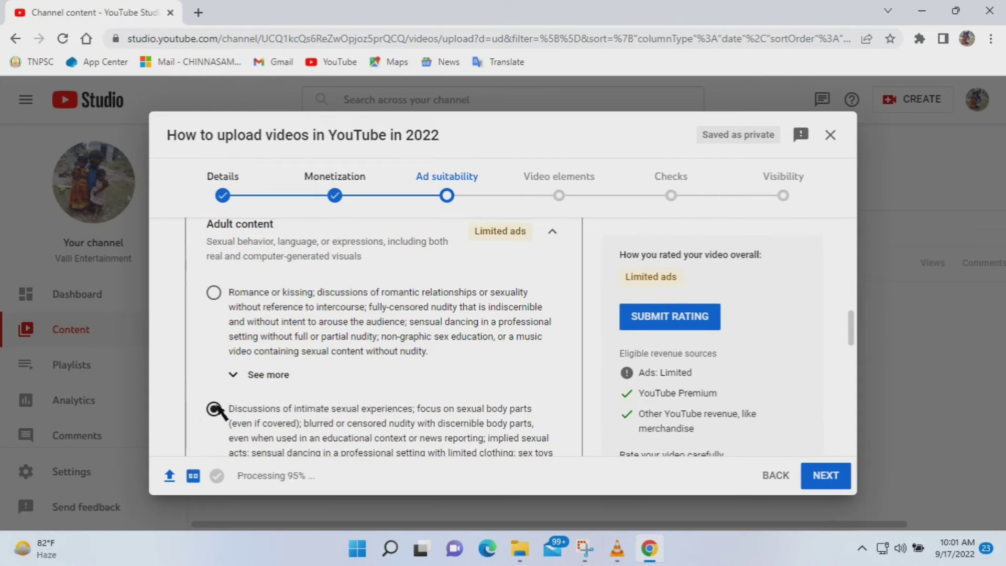
{"action": "left_click", "coordinate": [214, 293]}
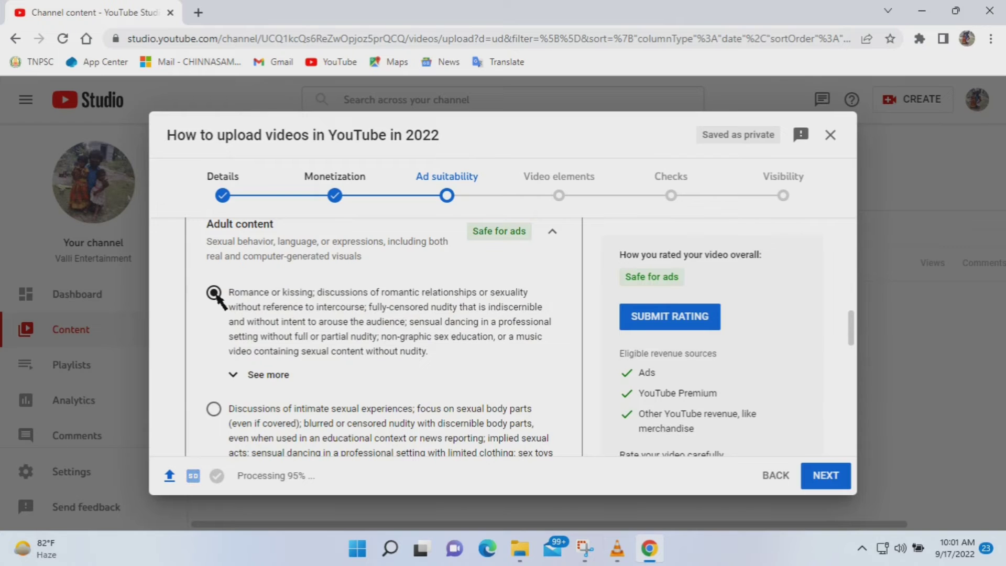
Declare that the video contains none of the listed content categories using None of the above.
{"action": "scroll", "coordinate": [314, 366], "scroll_direction": "up", "scroll_amount": 5}
{"action": "scroll", "coordinate": [314, 366], "scroll_direction": "down", "scroll_amount": 10}
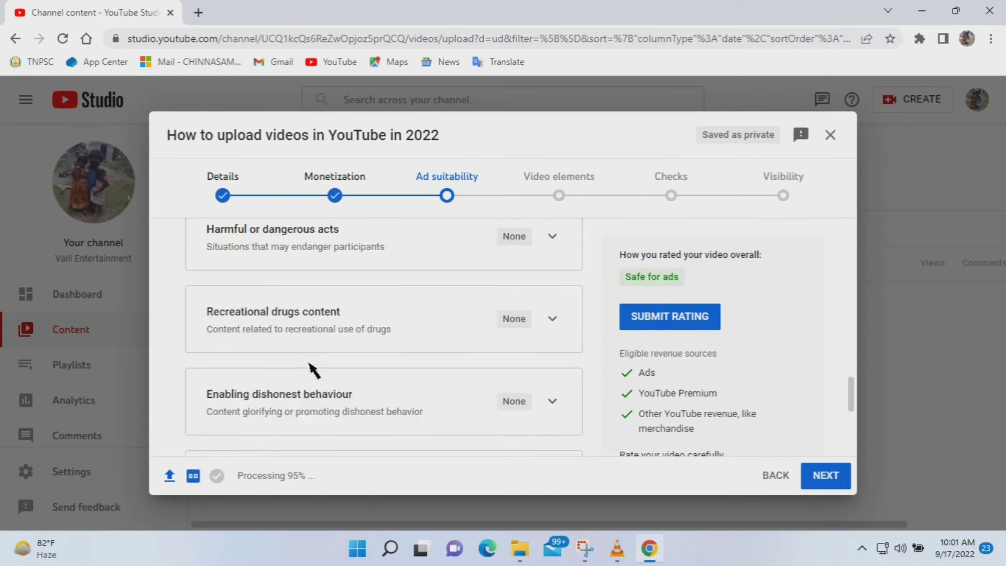
{"action": "scroll", "coordinate": [314, 370], "scroll_direction": "down", "scroll_amount": 5}
{"action": "left_click", "coordinate": [231, 426]}
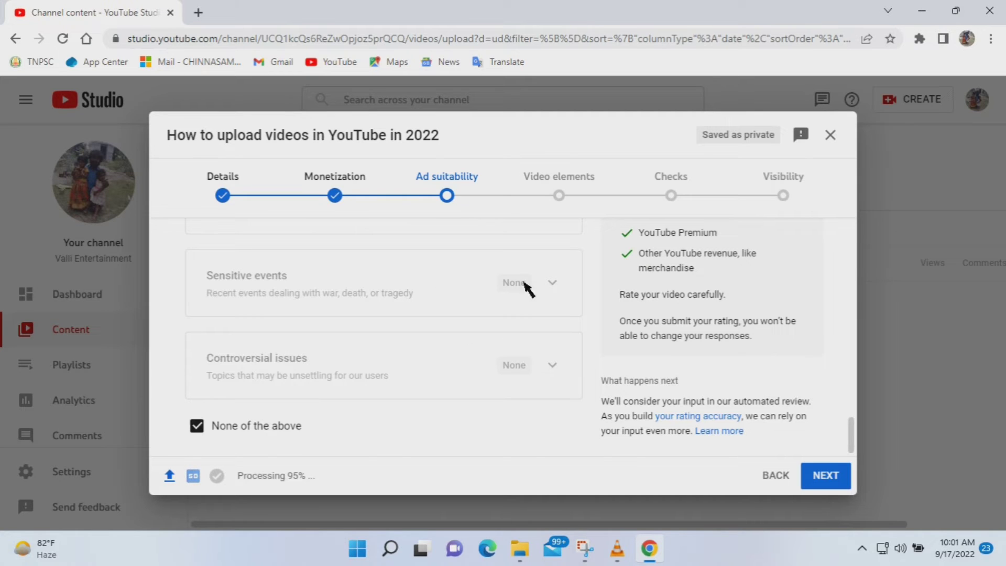
Review the disabled categories, submit the ad suitability rating and continue to the Video elements stage.
{"action": "scroll", "coordinate": [650, 359], "scroll_direction": "up", "scroll_amount": 5}
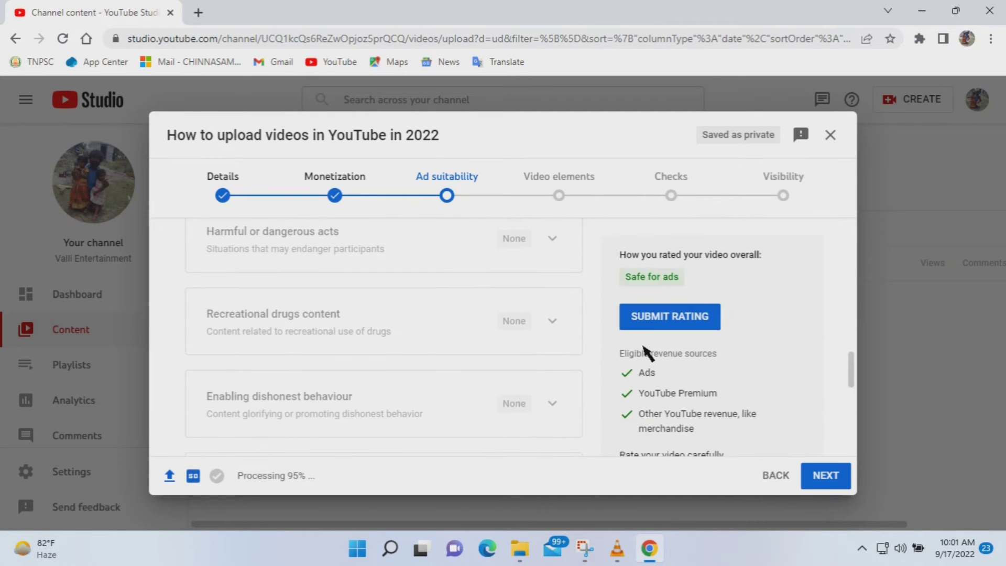
{"action": "scroll", "coordinate": [393, 279], "scroll_direction": "up", "scroll_amount": 2}
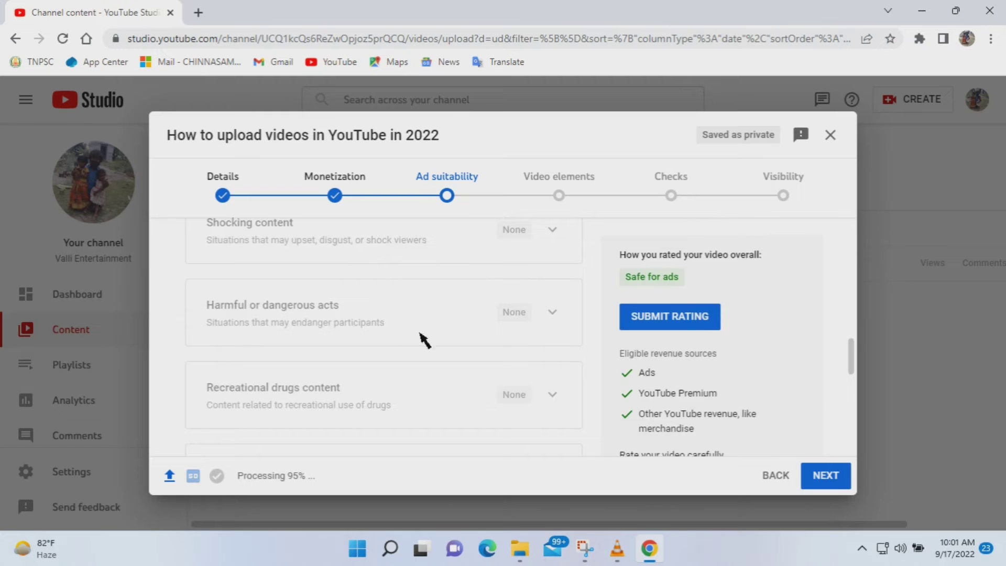
{"action": "scroll", "coordinate": [507, 325], "scroll_direction": "up", "scroll_amount": 2}
{"action": "scroll", "coordinate": [507, 325], "scroll_direction": "up", "scroll_amount": 1}
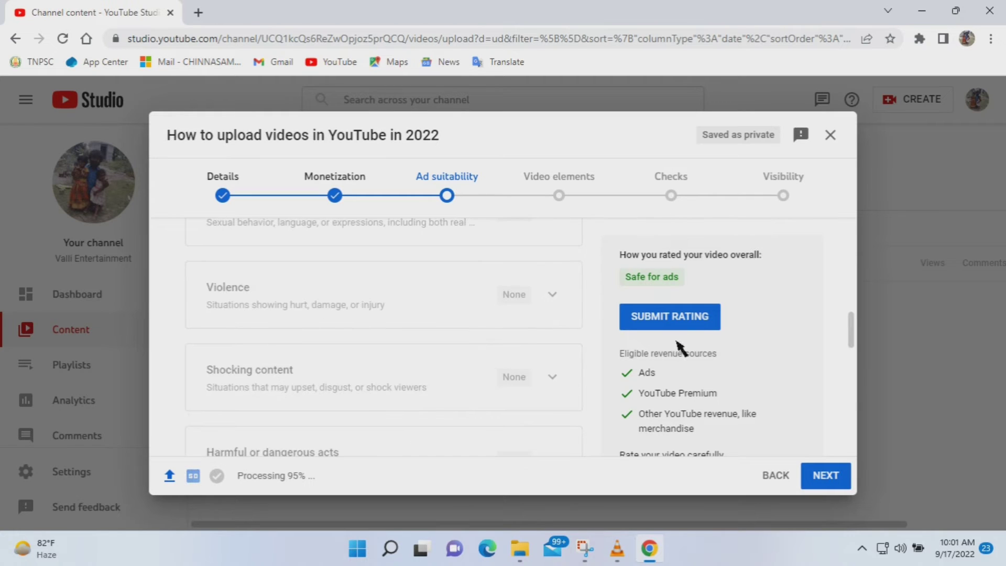
{"action": "left_click", "coordinate": [710, 321]}
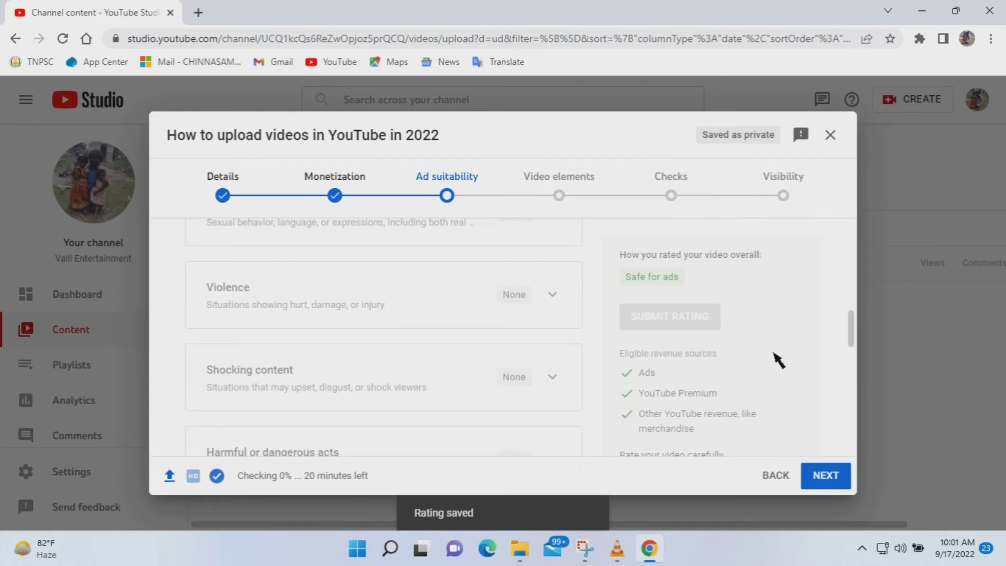
{"action": "scroll", "coordinate": [823, 440], "scroll_direction": "down", "scroll_amount": 1}
{"action": "left_click", "coordinate": [827, 475]}
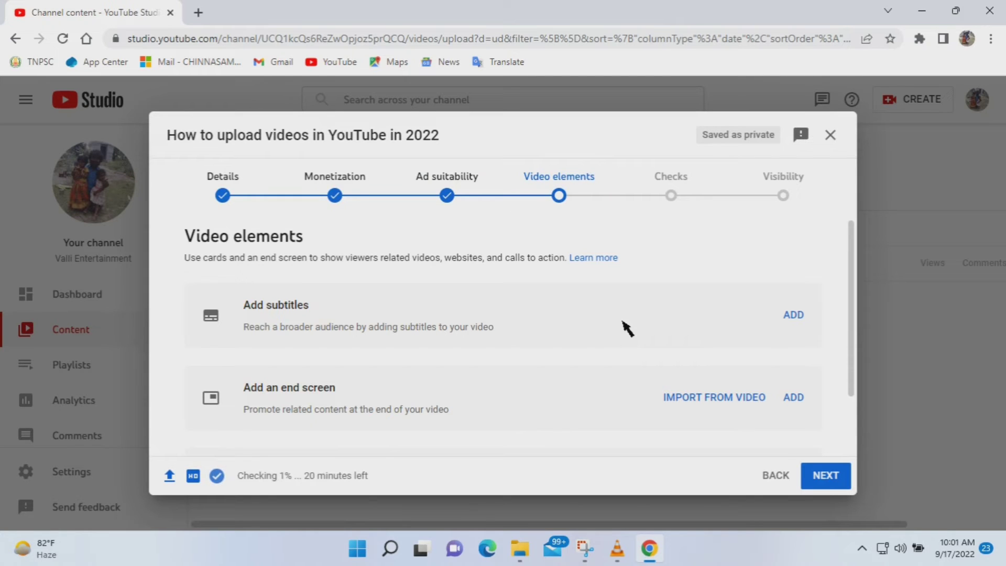
Start adding an end screen to the video and insert a Video element in it.
{"action": "scroll", "coordinate": [627, 329], "scroll_direction": "down", "scroll_amount": 2}
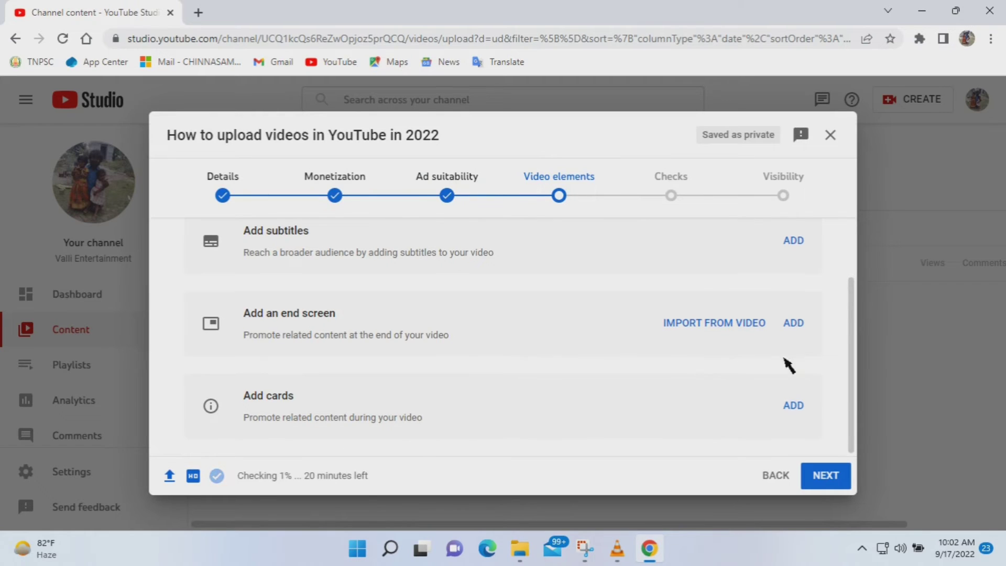
{"action": "left_click", "coordinate": [794, 323]}
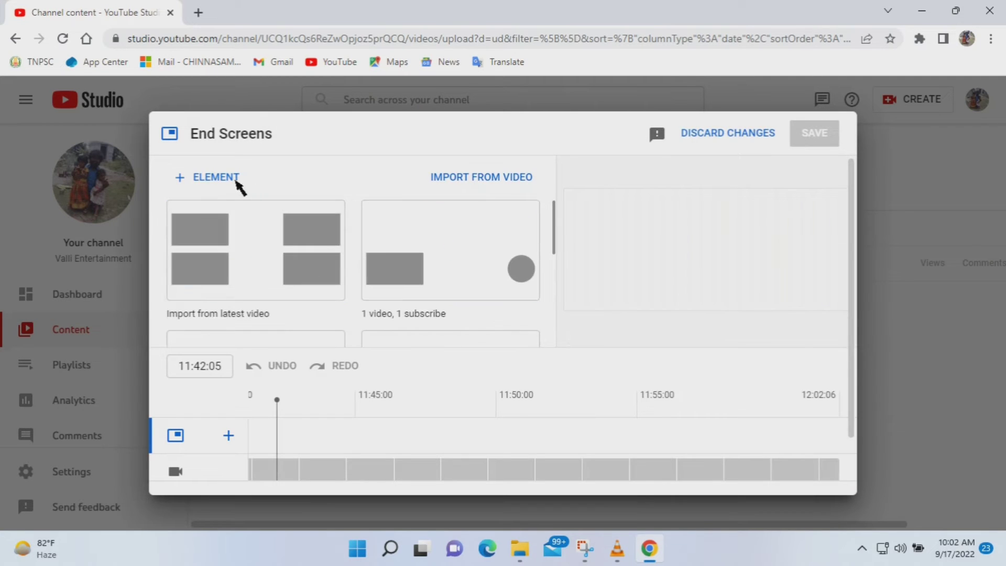
{"action": "left_click", "coordinate": [228, 178]}
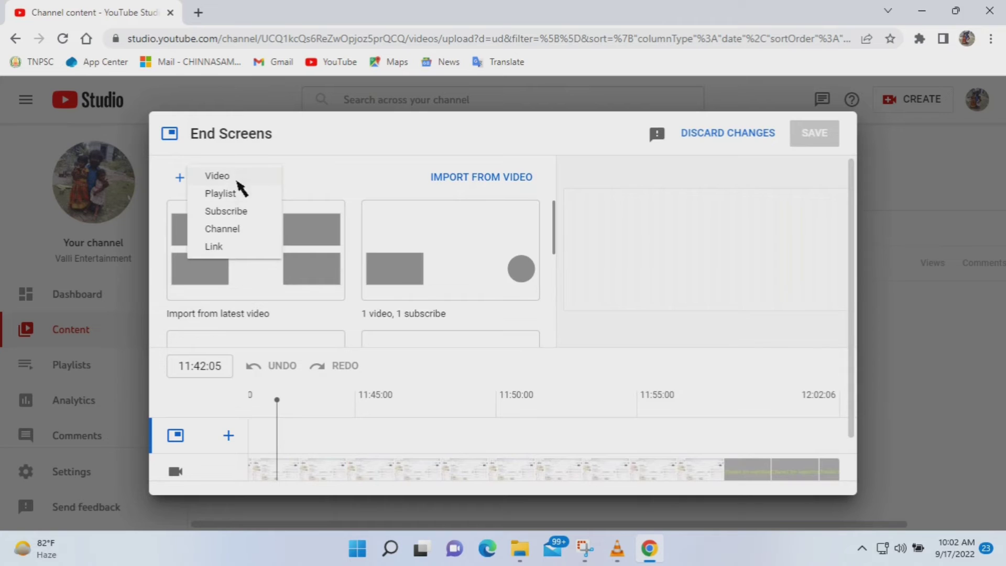
{"action": "left_click", "coordinate": [235, 178]}
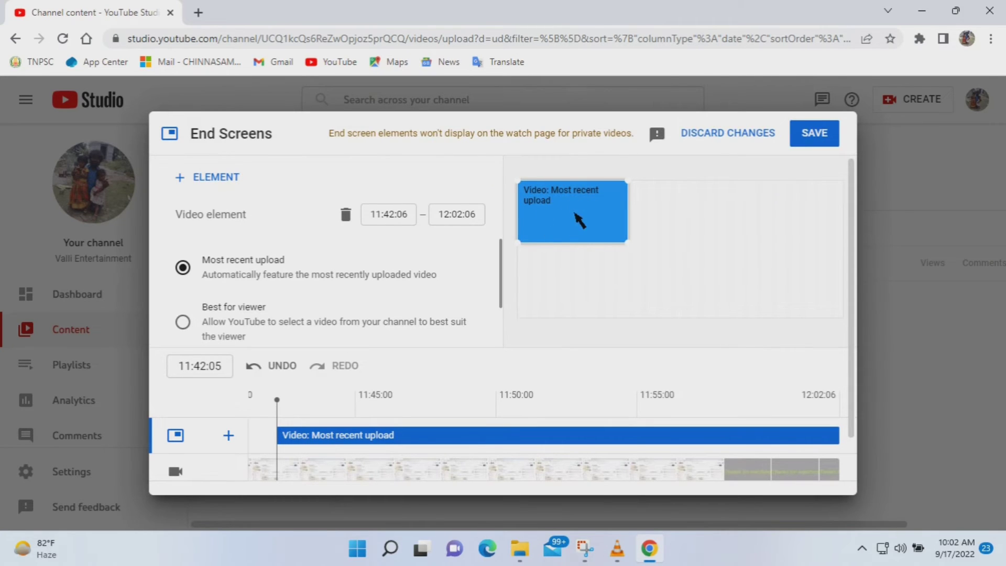
Set the end screen's video element to the specific channel video "Asbestos Roofing sheet fittings and installation".
{"action": "scroll", "coordinate": [301, 276], "scroll_direction": "down", "scroll_amount": 1}
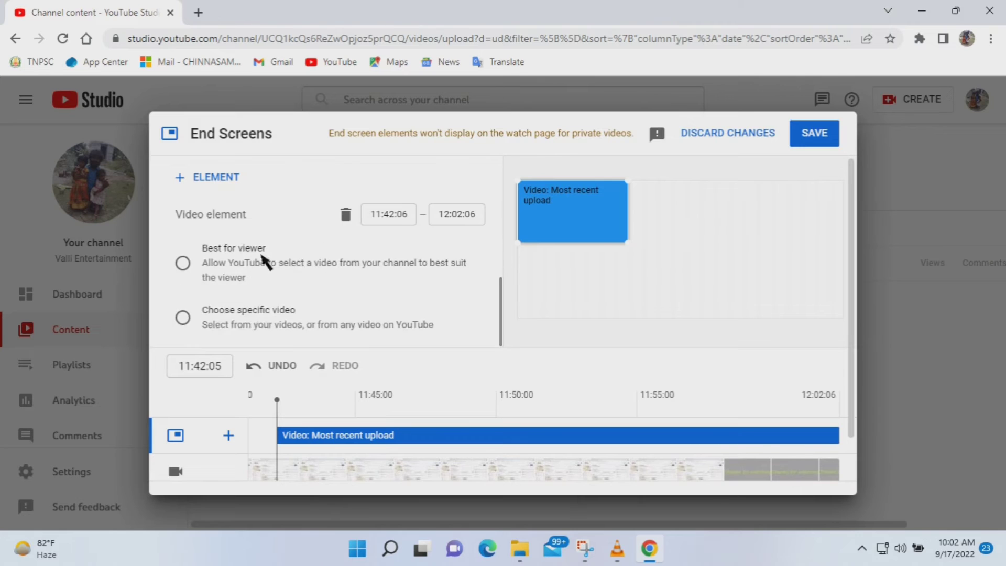
{"action": "scroll", "coordinate": [265, 264], "scroll_direction": "up", "scroll_amount": 1}
{"action": "scroll", "coordinate": [255, 320], "scroll_direction": "down", "scroll_amount": 1}
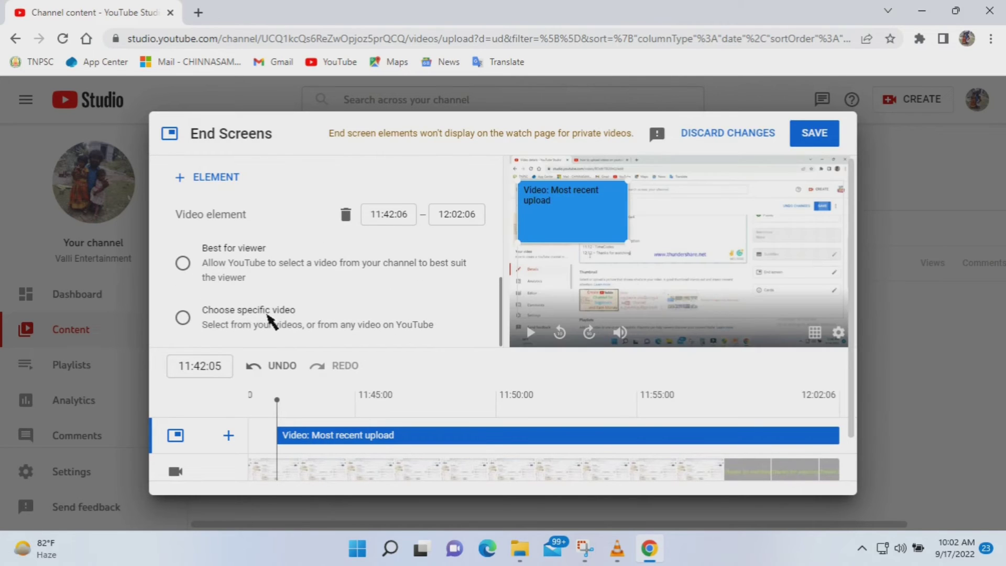
{"action": "left_click", "coordinate": [183, 317]}
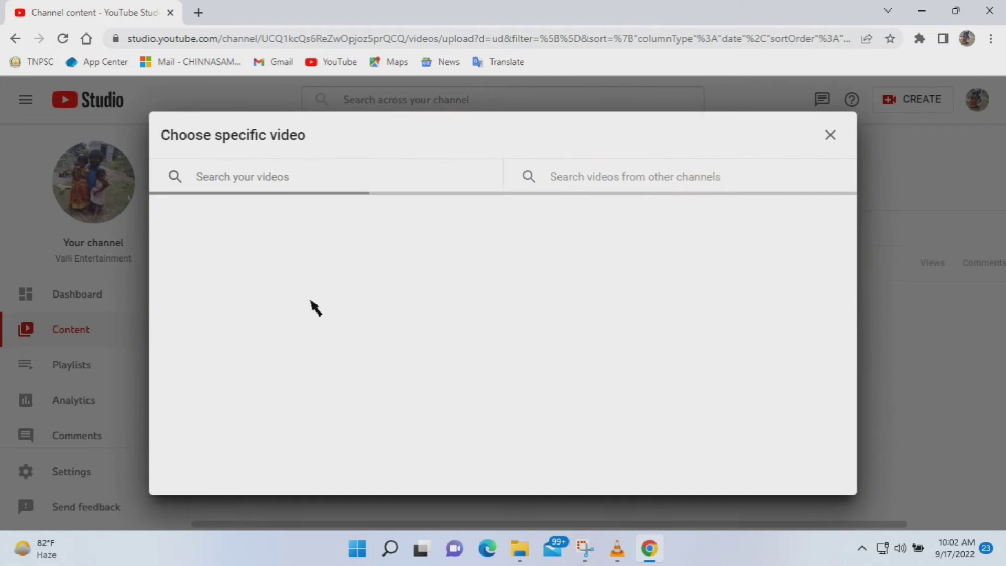
{"action": "scroll", "coordinate": [462, 321], "scroll_direction": "down", "scroll_amount": 9}
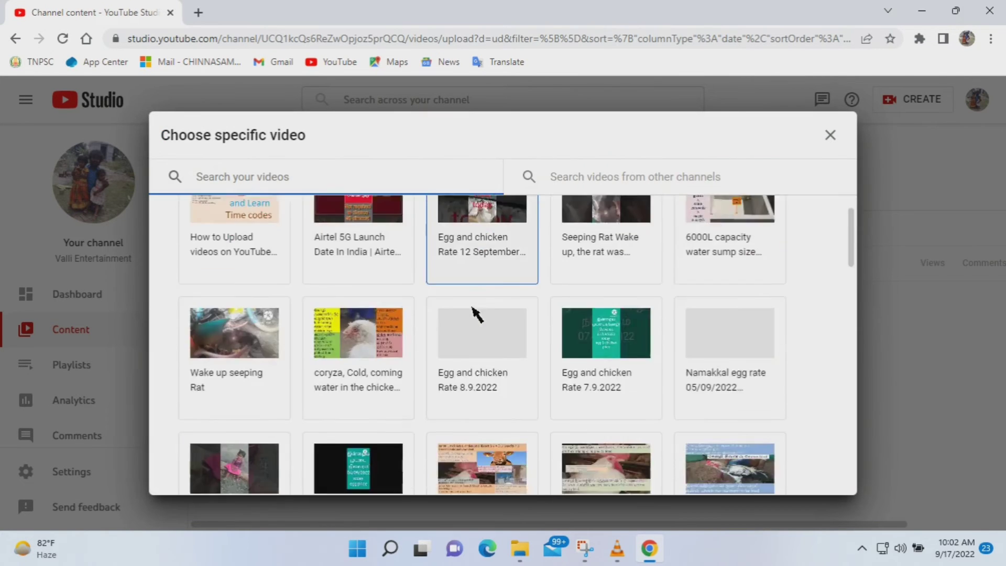
{"action": "scroll", "coordinate": [474, 312], "scroll_direction": "down", "scroll_amount": 5}
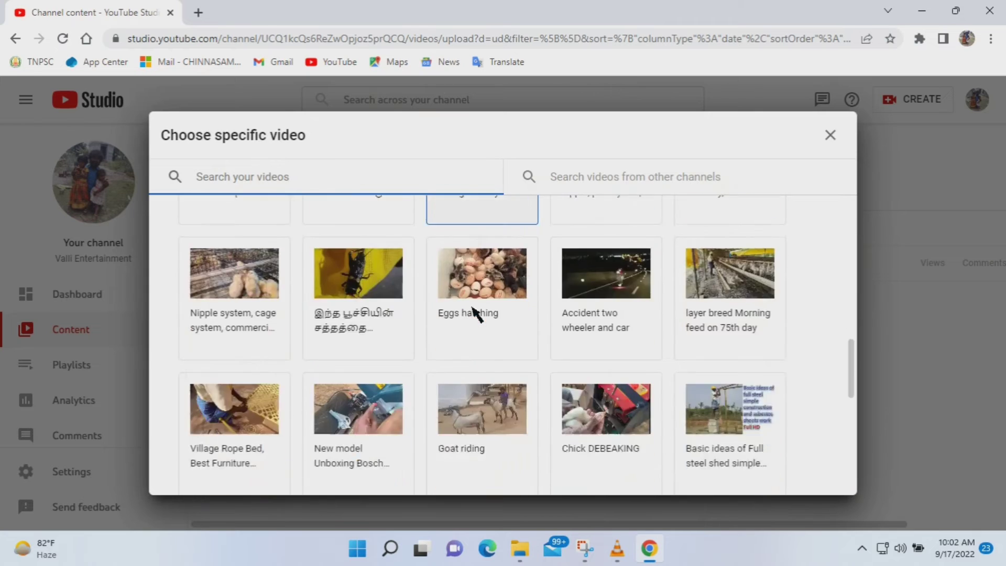
{"action": "scroll", "coordinate": [474, 311], "scroll_direction": "up", "scroll_amount": 7}
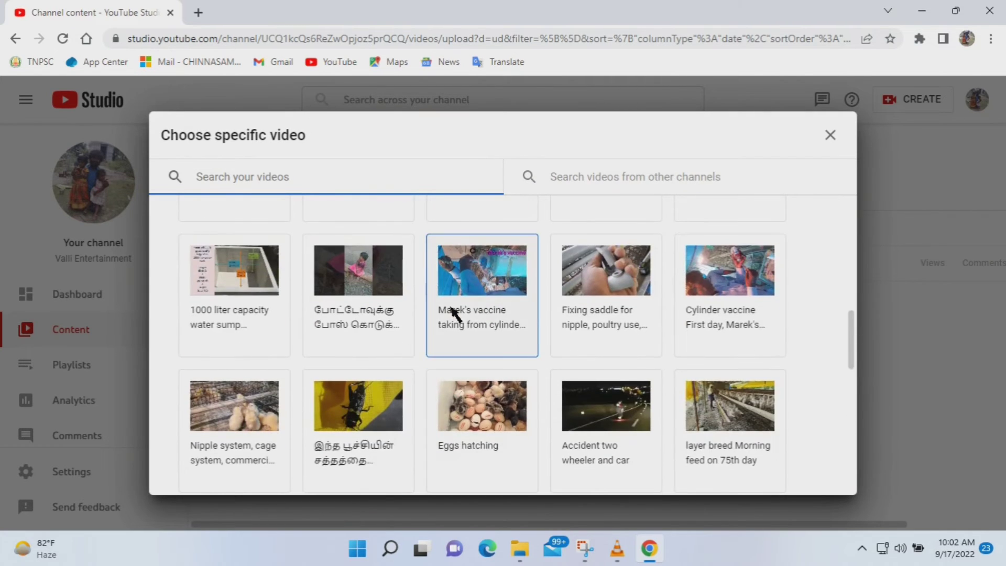
{"action": "scroll", "coordinate": [454, 313], "scroll_direction": "down", "scroll_amount": 7}
{"action": "scroll", "coordinate": [455, 314], "scroll_direction": "down", "scroll_amount": 3}
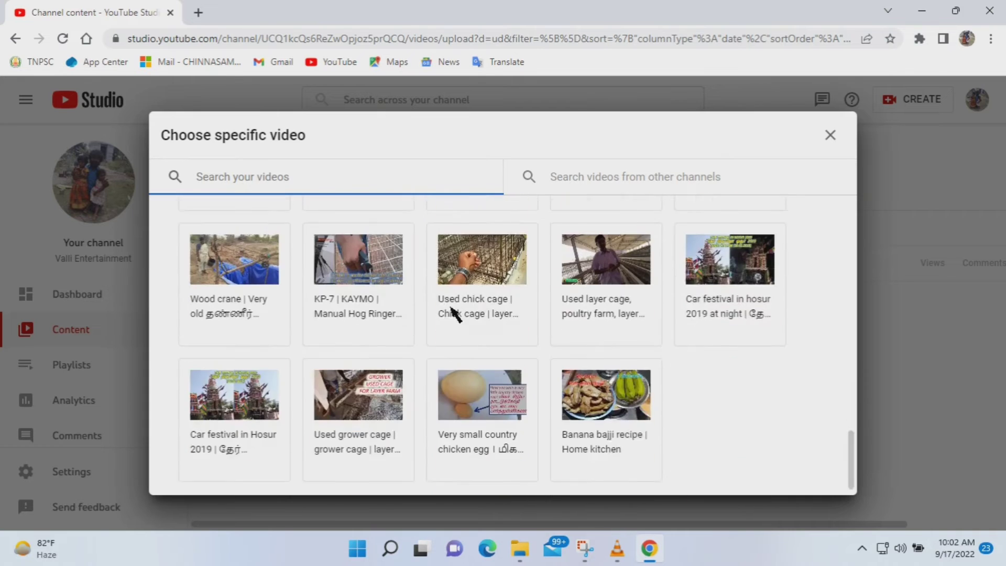
{"action": "scroll", "coordinate": [474, 348], "scroll_direction": "up", "scroll_amount": 6}
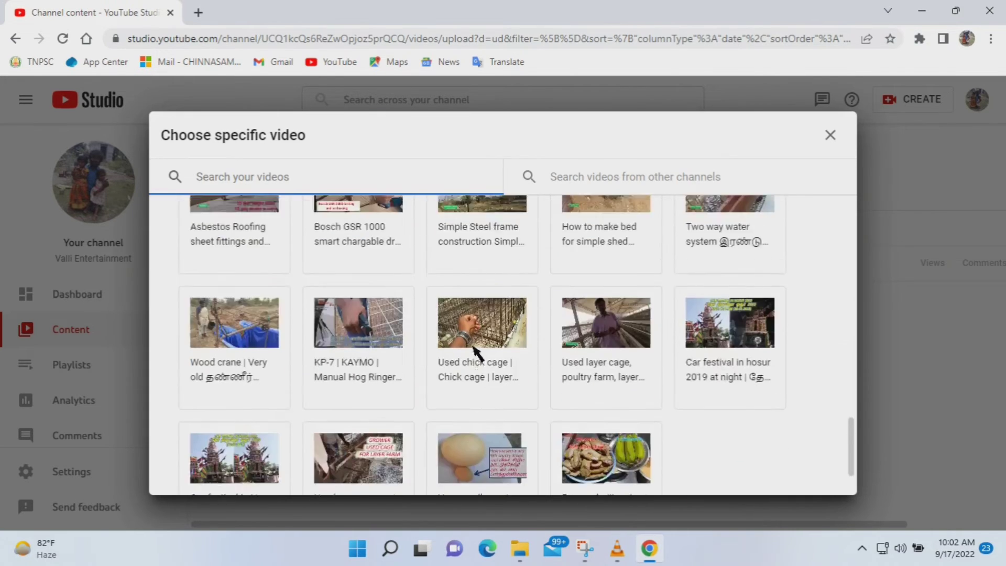
{"action": "left_click", "coordinate": [267, 408]}
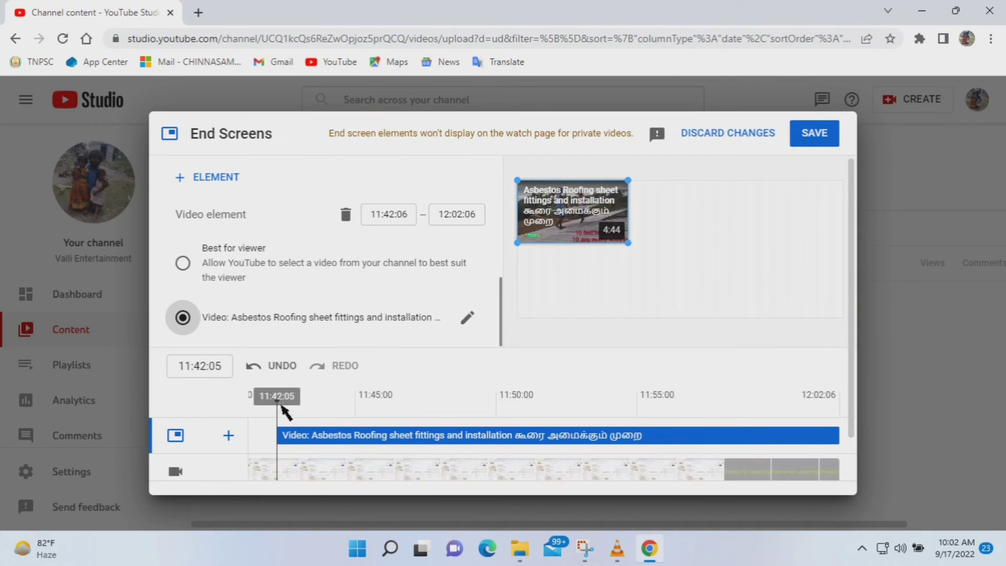
Set the video element's start time to 11:54:20 and save the end screen.
{"action": "left_click", "coordinate": [388, 217]}
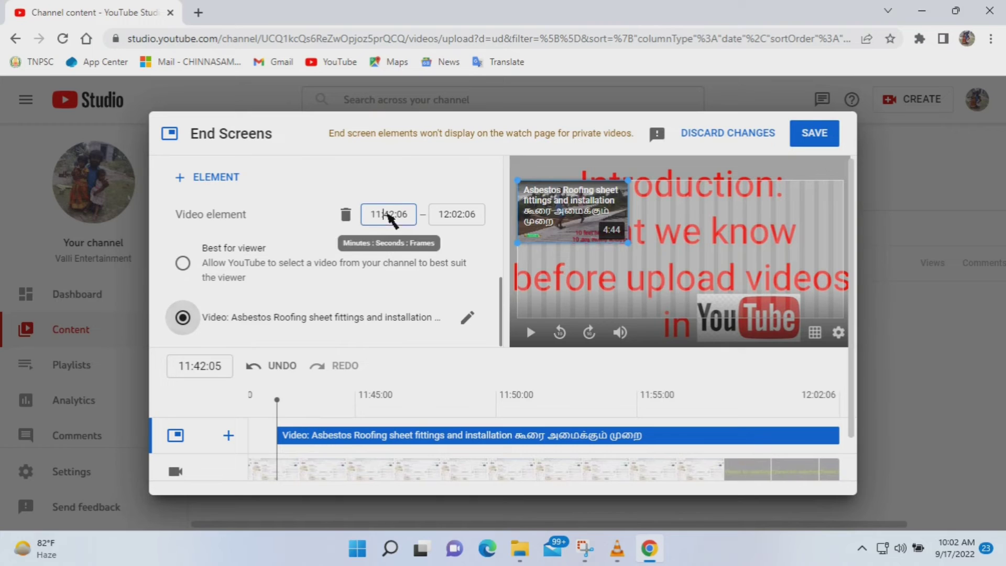
{"action": "type", "text": "11:54:20"}
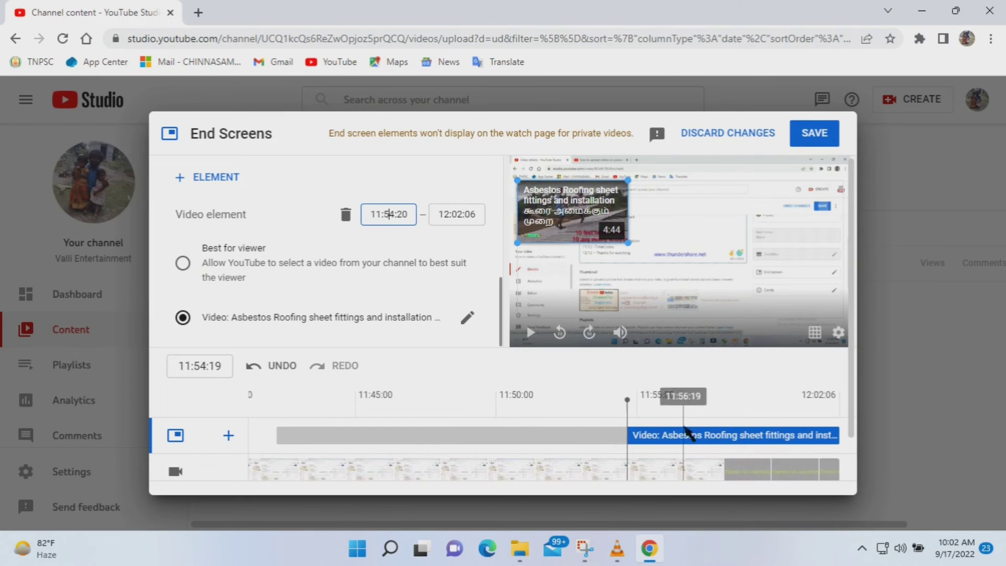
{"action": "left_click", "coordinate": [822, 135]}
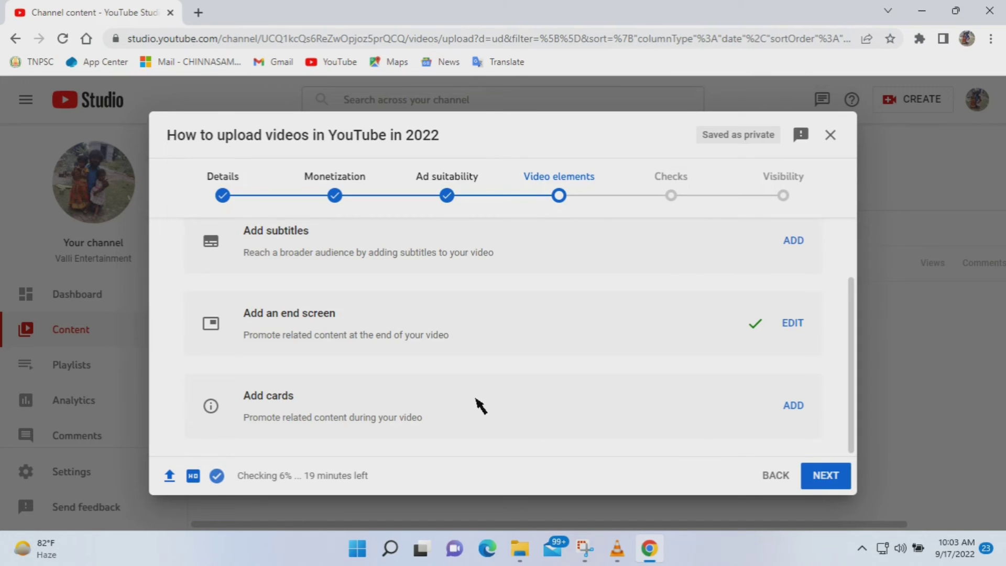
Try adding a video card that features the "Airtel 5G Launch Date In India" video, and discard the card changes.
{"action": "left_click", "coordinate": [796, 406]}
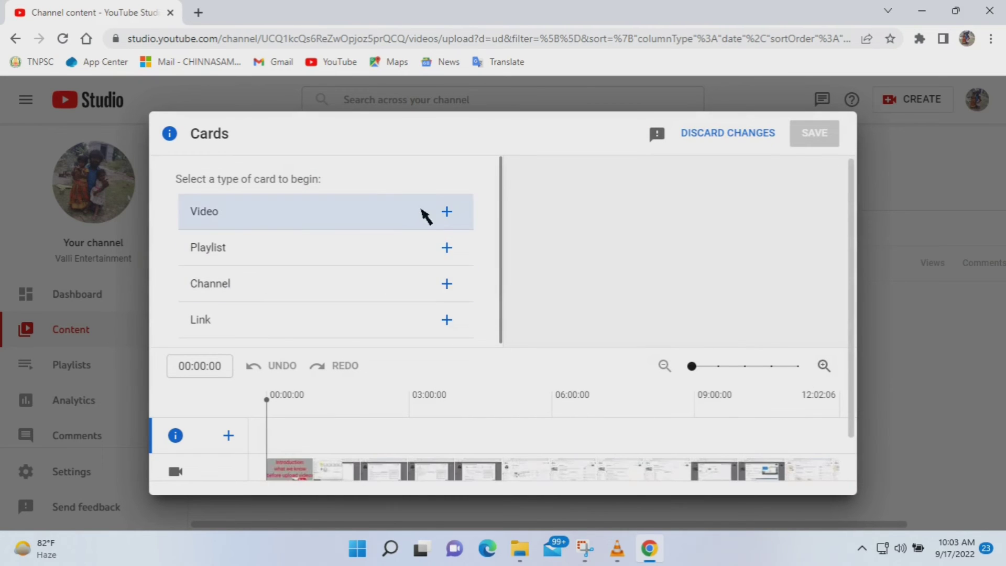
{"action": "left_click", "coordinate": [446, 213]}
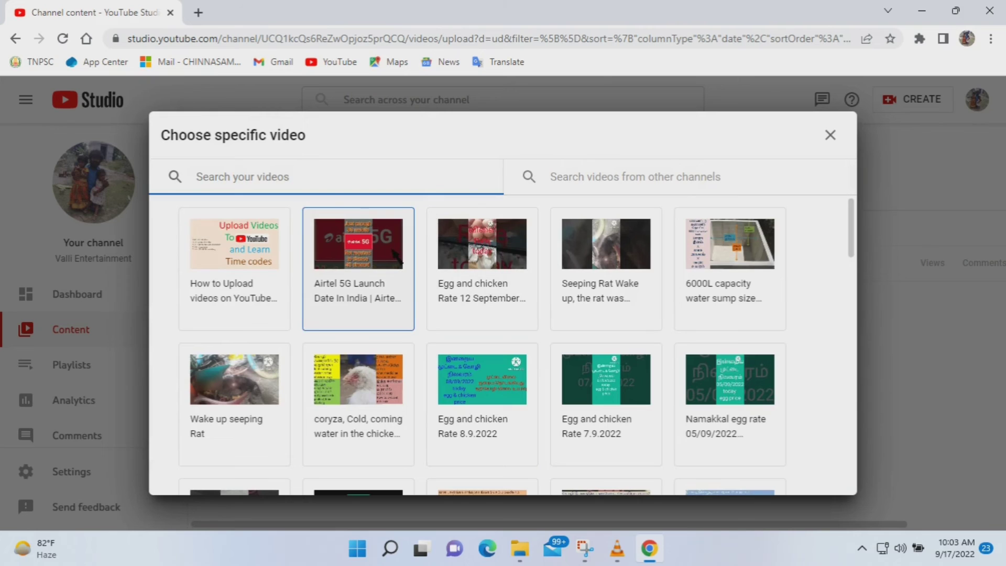
{"action": "left_click", "coordinate": [383, 265]}
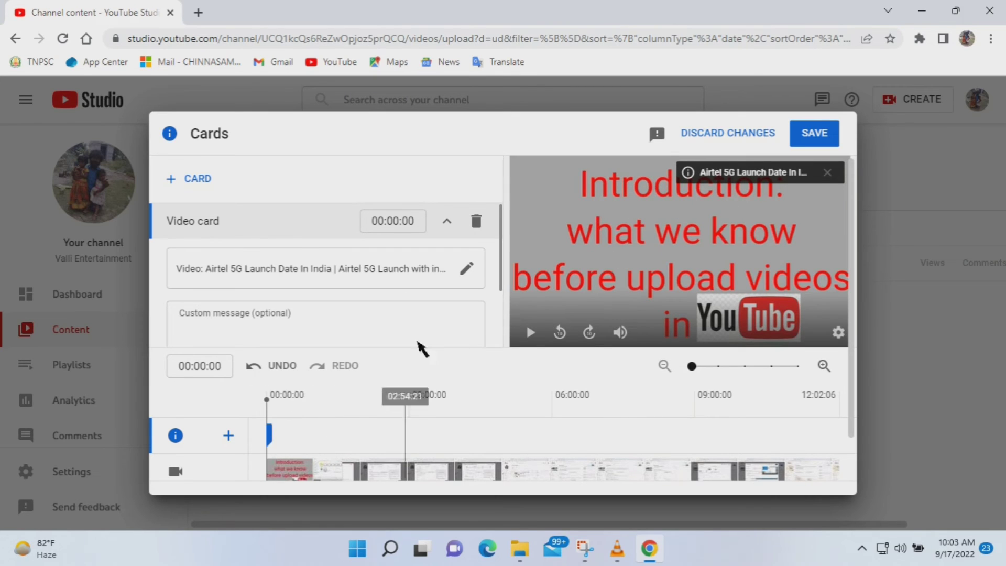
{"action": "left_click", "coordinate": [740, 136]}
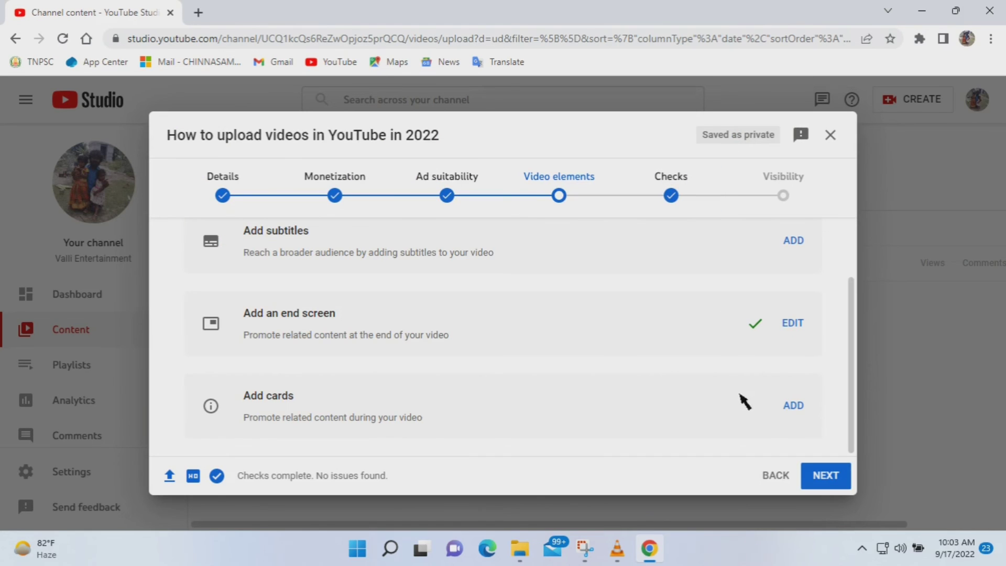
Continue to the Checks stage, review the Copyright and Ad suitability results, and proceed to the Visibility stage.
{"action": "left_click", "coordinate": [833, 476]}
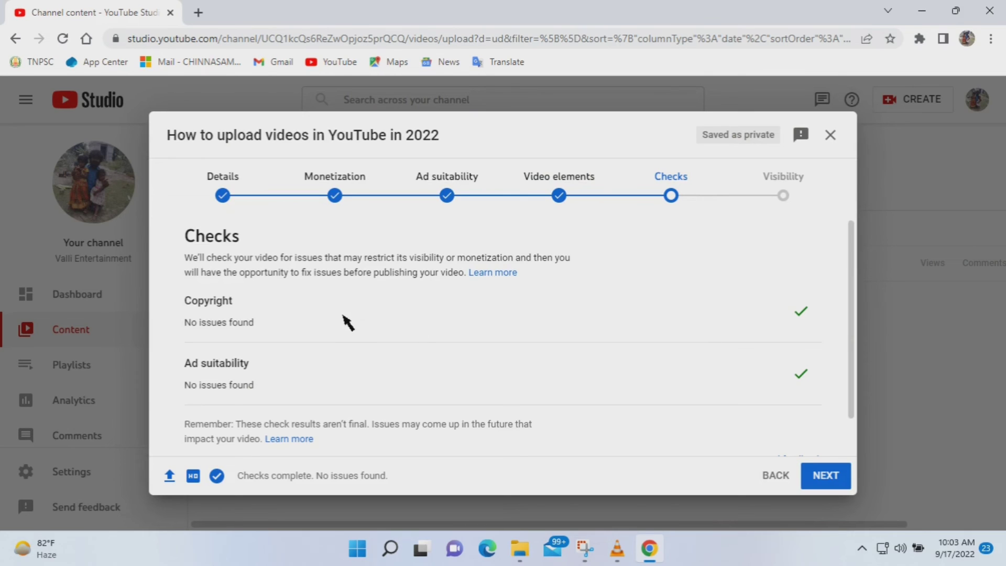
{"action": "scroll", "coordinate": [346, 322], "scroll_direction": "down", "scroll_amount": 1}
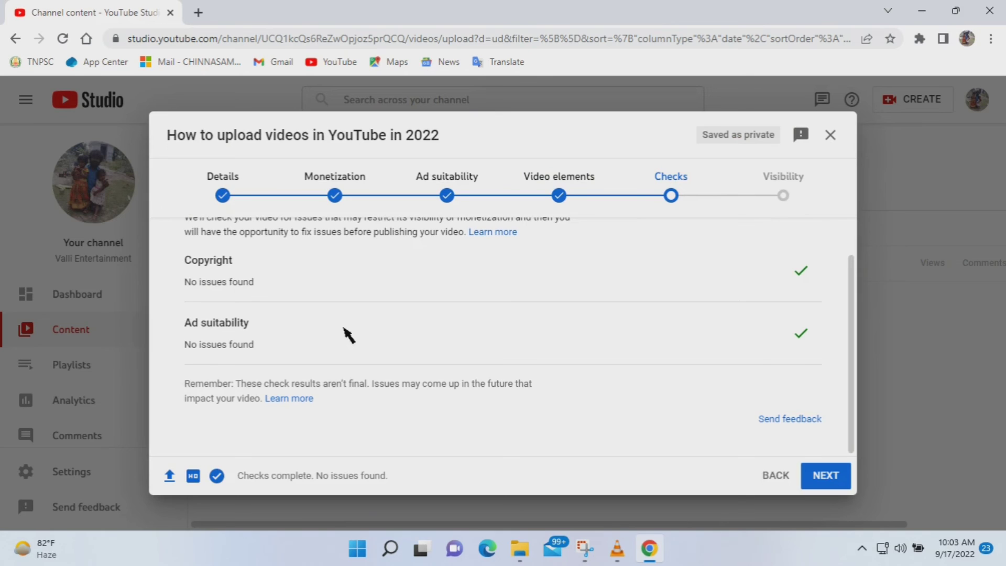
{"action": "scroll", "coordinate": [348, 334], "scroll_direction": "up", "scroll_amount": 1}
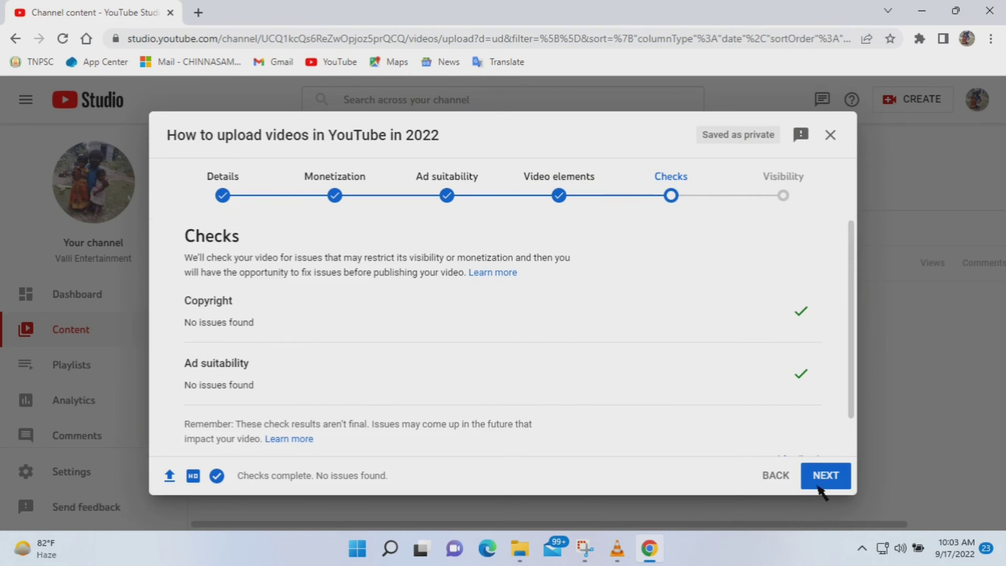
{"action": "left_click", "coordinate": [827, 475]}
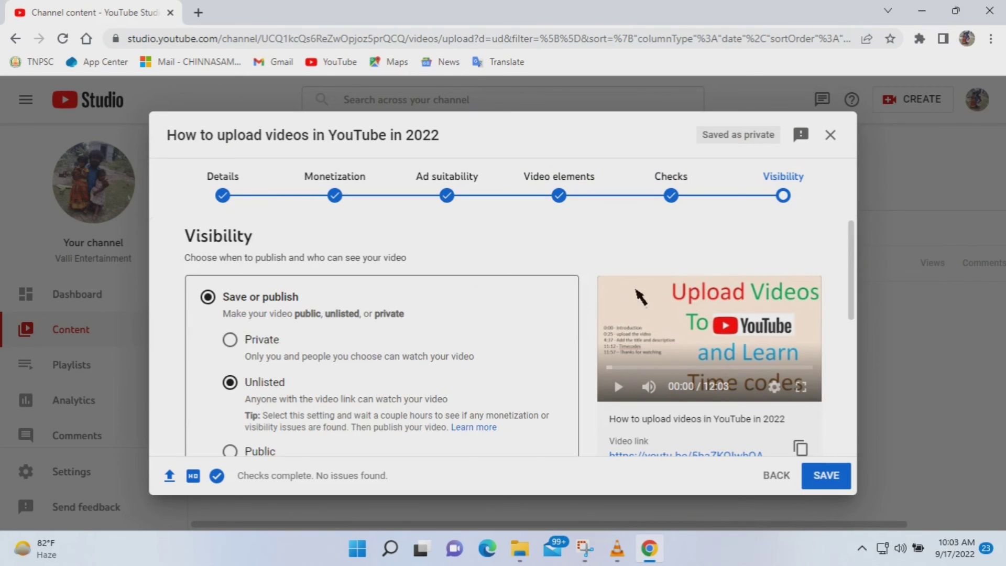
Review the Save or publish options and set the video's visibility to Public.
{"action": "scroll", "coordinate": [344, 352], "scroll_direction": "down", "scroll_amount": 3}
{"action": "scroll", "coordinate": [330, 361], "scroll_direction": "up", "scroll_amount": 3}
{"action": "scroll", "coordinate": [333, 346], "scroll_direction": "down", "scroll_amount": 3}
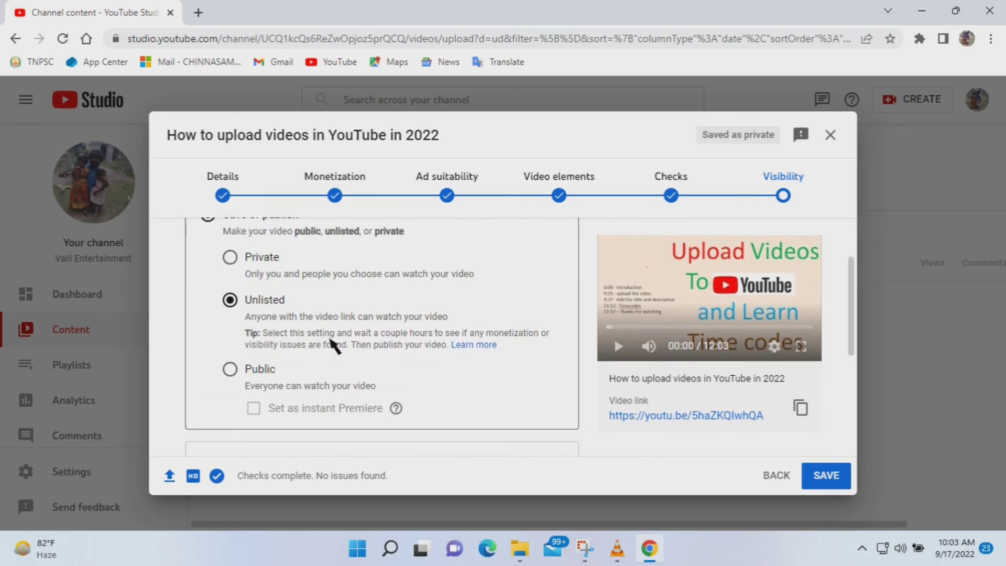
{"action": "scroll", "coordinate": [333, 346], "scroll_direction": "up", "scroll_amount": 3}
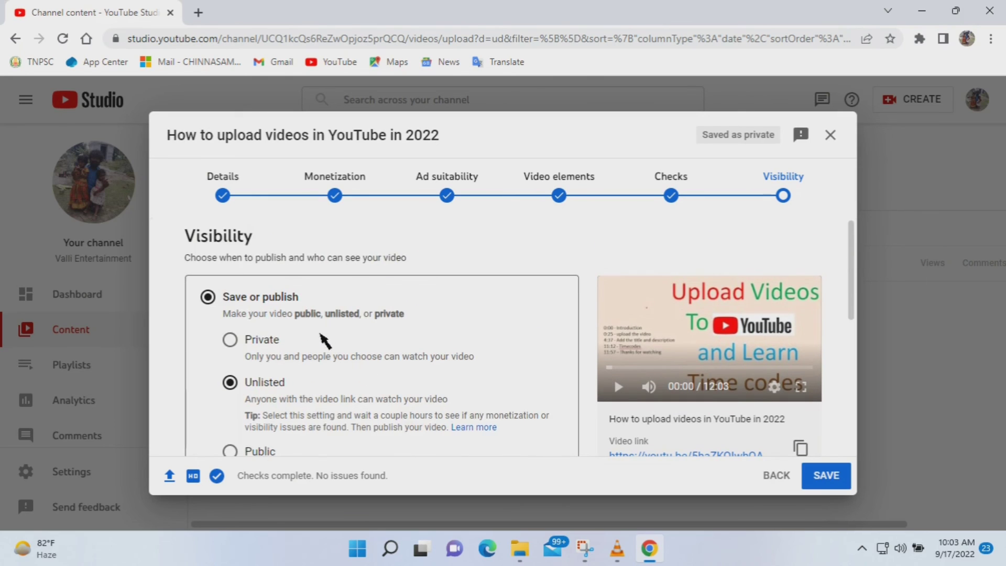
{"action": "scroll", "coordinate": [356, 314], "scroll_direction": "down", "scroll_amount": 2}
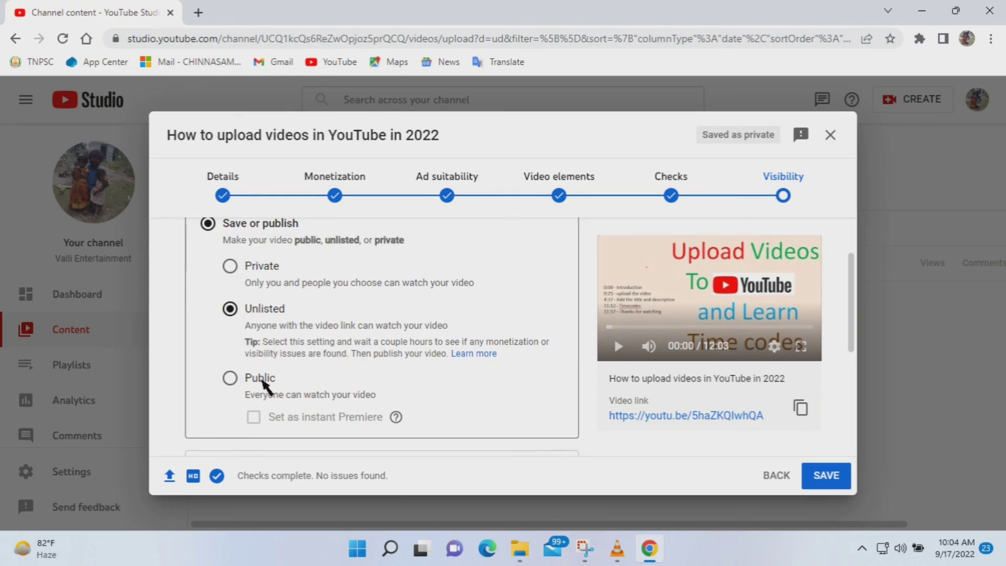
{"action": "left_click", "coordinate": [263, 383]}
Review the Schedule option and pre-publish checklist, publish the video, and close the sharing dialog.
{"action": "scroll", "coordinate": [381, 361], "scroll_direction": "down", "scroll_amount": 3}
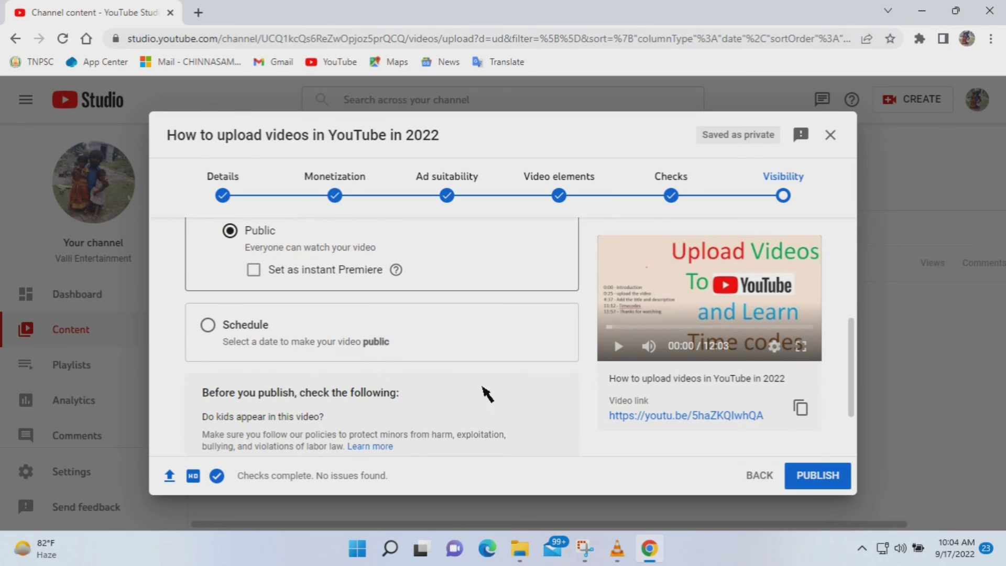
{"action": "scroll", "coordinate": [487, 393], "scroll_direction": "down", "scroll_amount": 2}
{"action": "scroll", "coordinate": [487, 393], "scroll_direction": "down", "scroll_amount": 1}
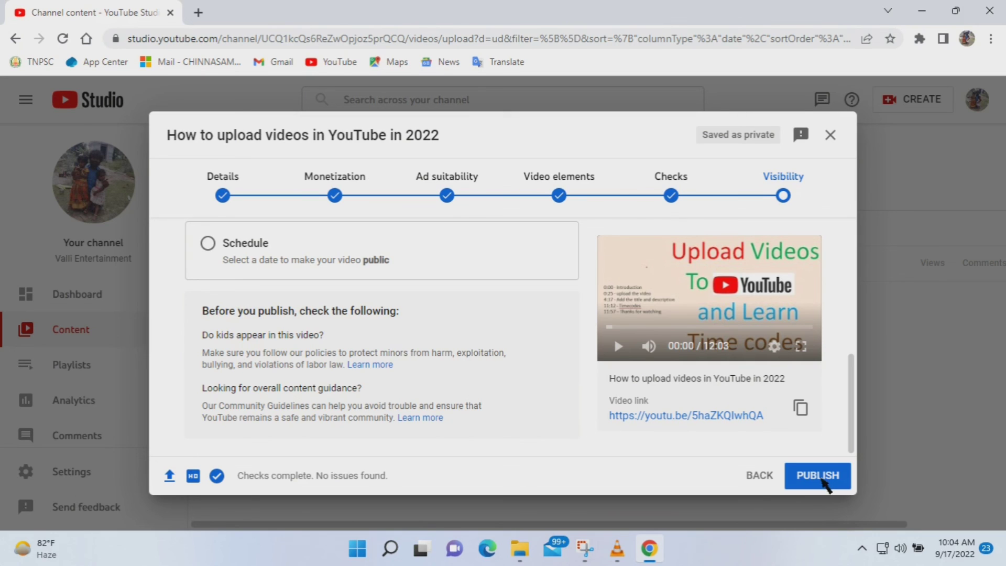
{"action": "left_click", "coordinate": [826, 485]}
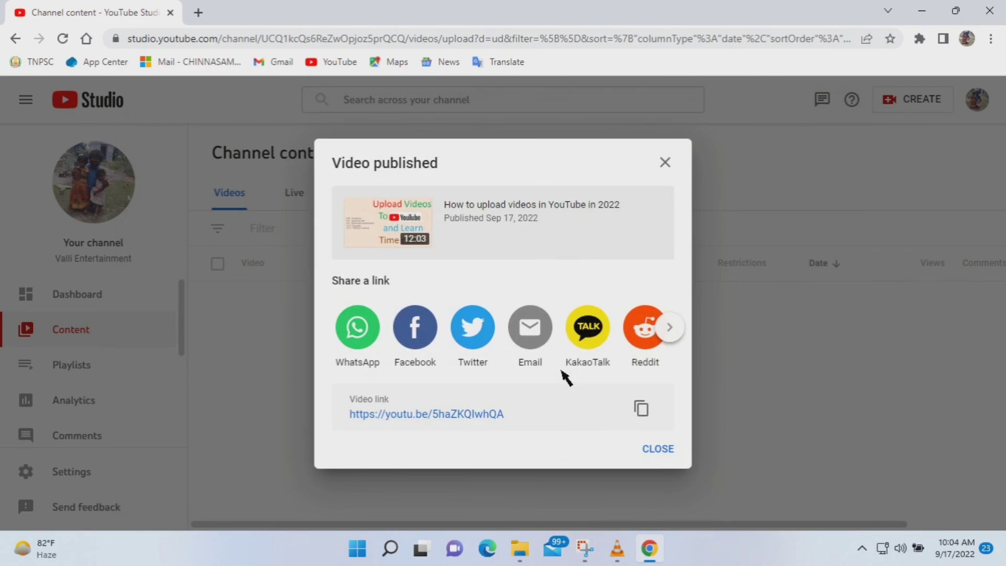
{"action": "left_click", "coordinate": [662, 449]}
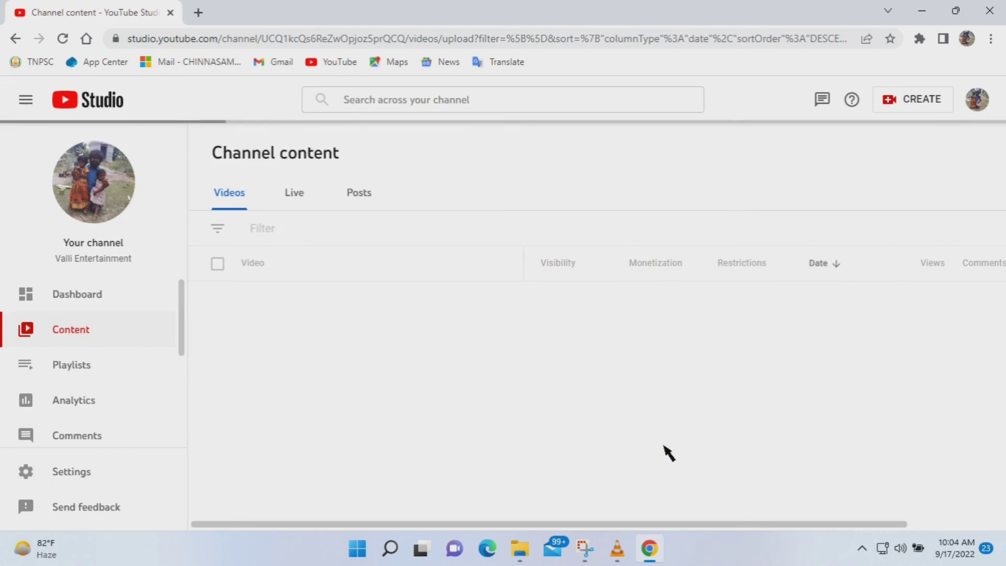